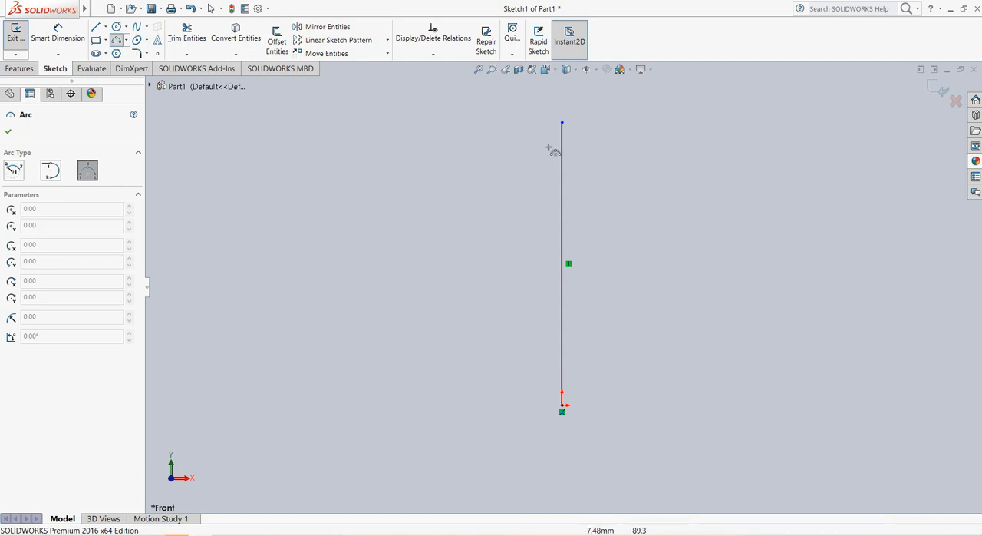
pyautogui.click(562, 123)
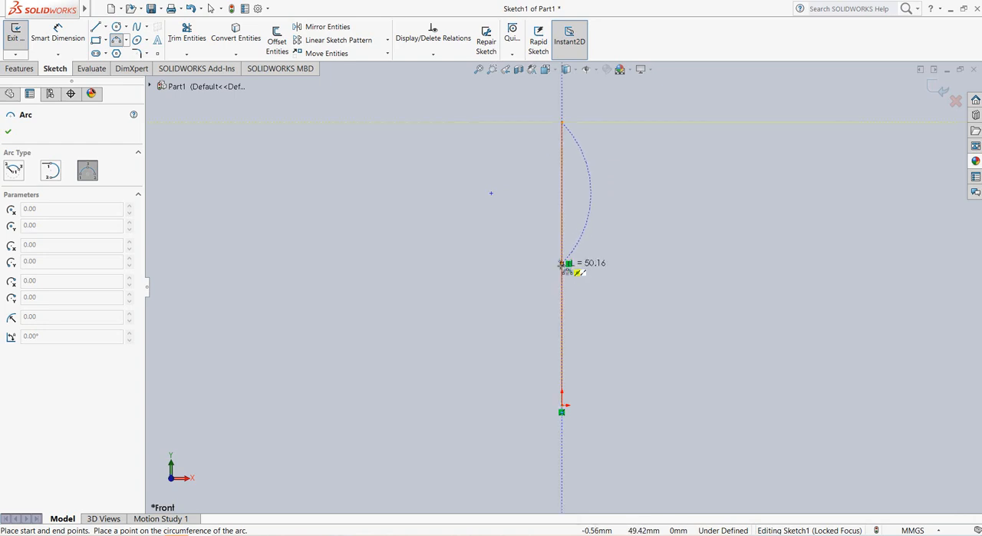
pyautogui.click(566, 263)
pyautogui.press('Escape')
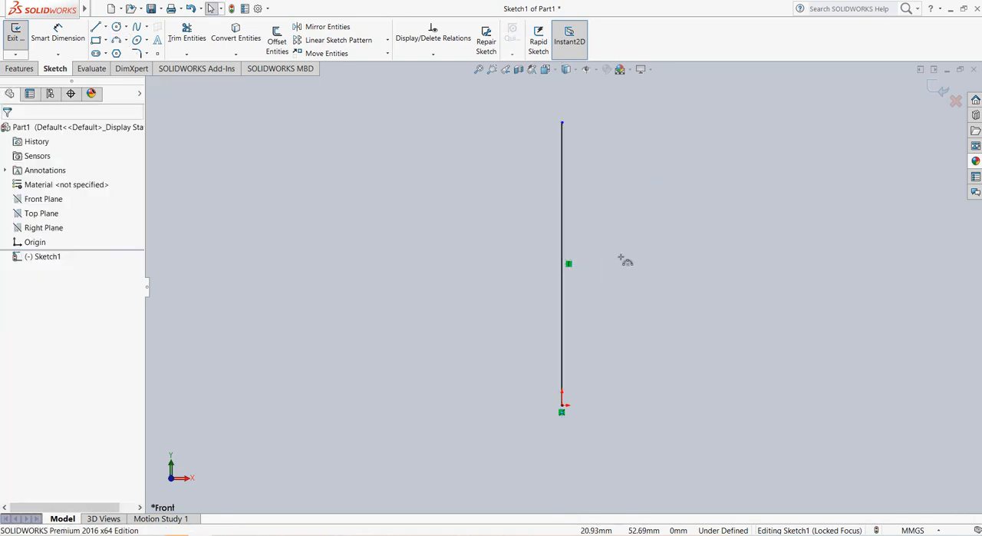
# Step: Sketch a three-point arc of about 65 mm radius from the vertical line's upper end to a point just outside its midpoint, bulging outward
pyautogui.click(116, 39)
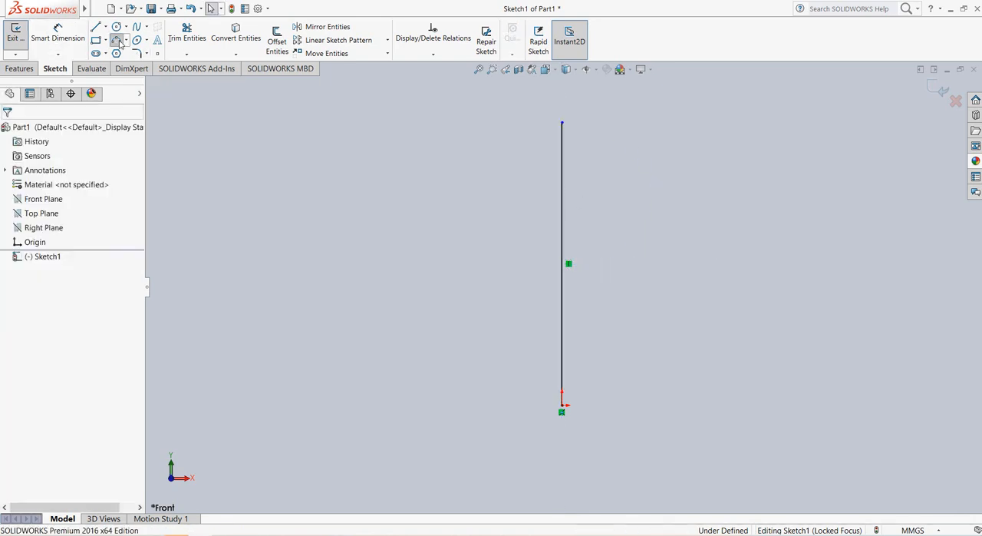
pyautogui.click(562, 123)
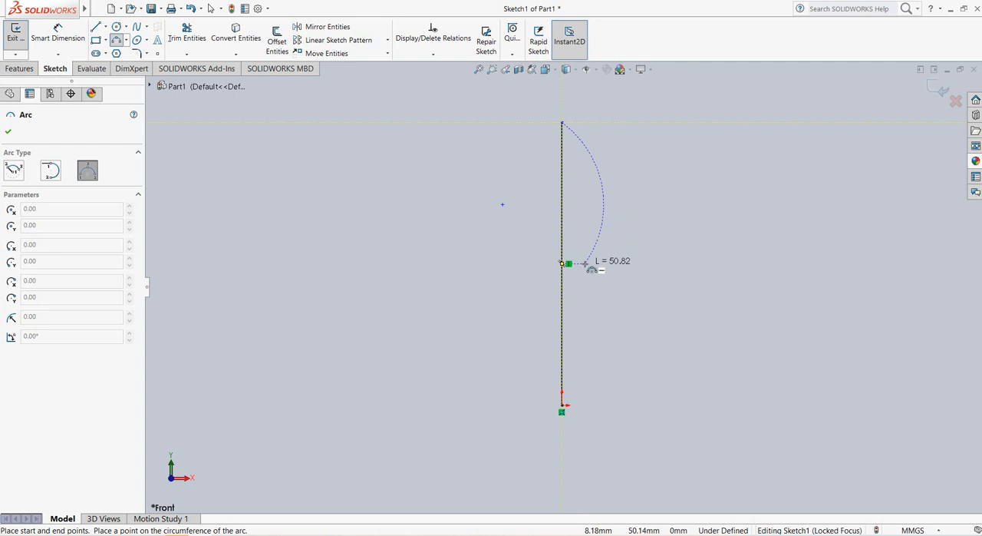
pyautogui.click(586, 263)
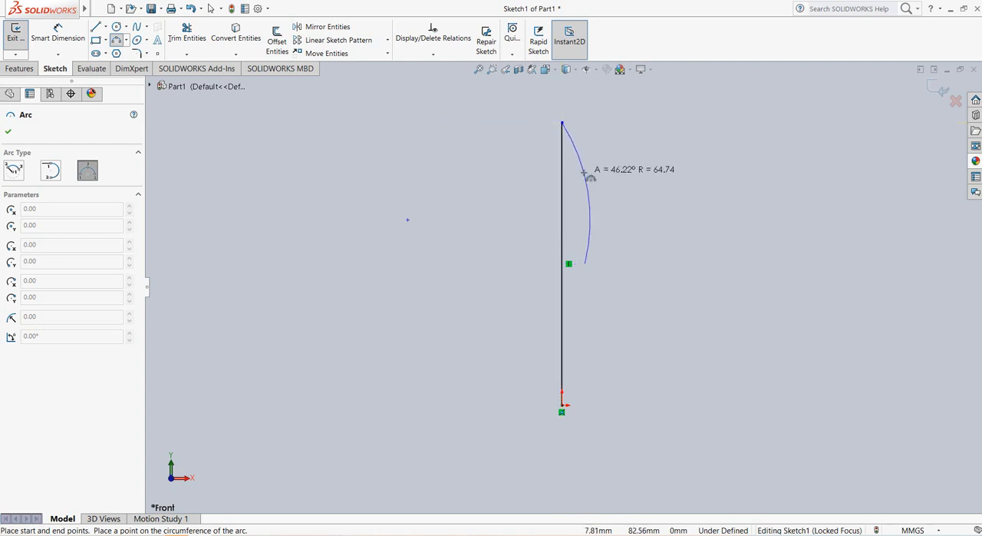
pyautogui.click(585, 176)
pyautogui.rightClick(586, 173)
pyautogui.click(608, 179)
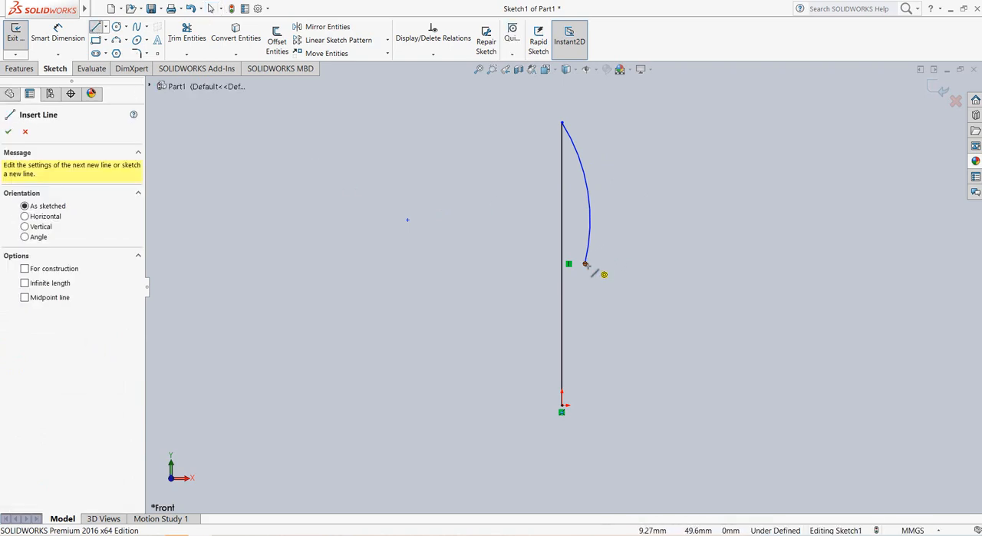
# Step: Sketch a short horizontal line from the arc's lower end inward, stopping before the vertical line
pyautogui.scroll(-3, 587, 270)
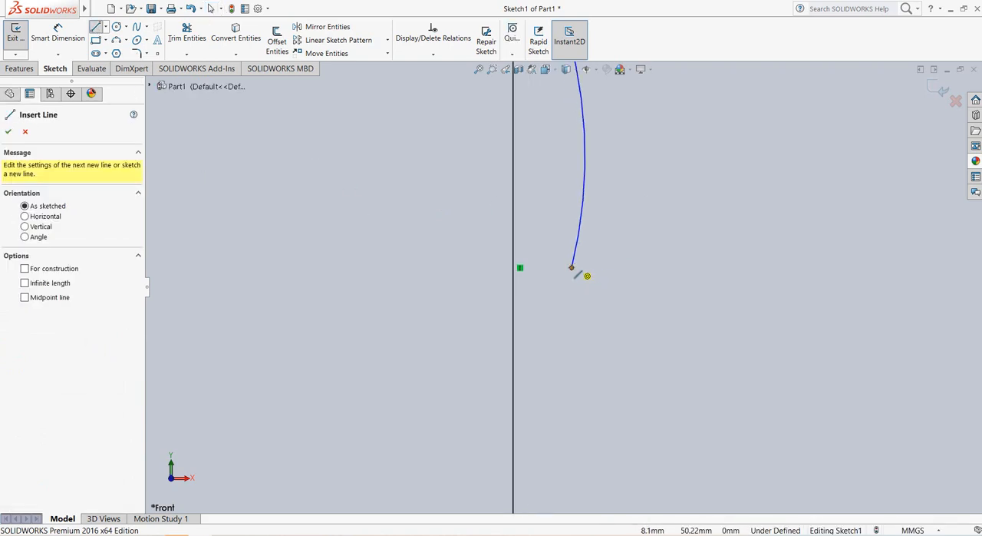
pyautogui.click(572, 268)
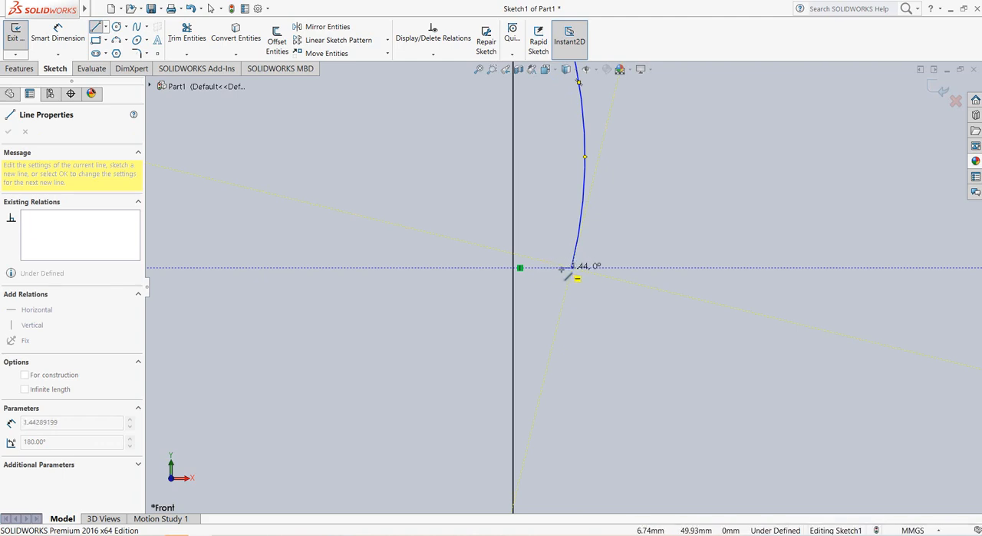
pyautogui.click(559, 267)
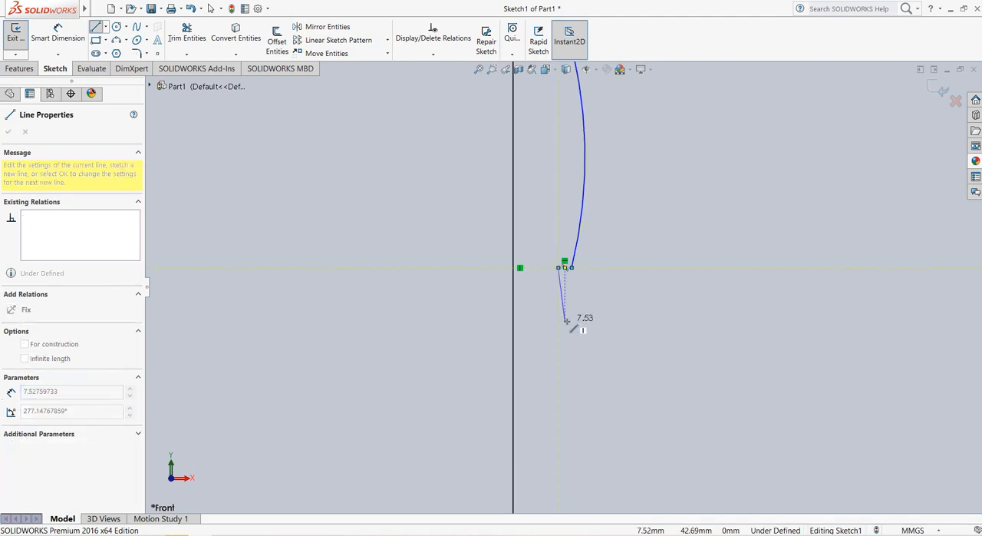
# Step: Continue with a slightly tapered line about 50 mm long down to origin level, and close at the origin with a horizontal line about 3.4 mm long
pyautogui.scroll(6, 561, 344)
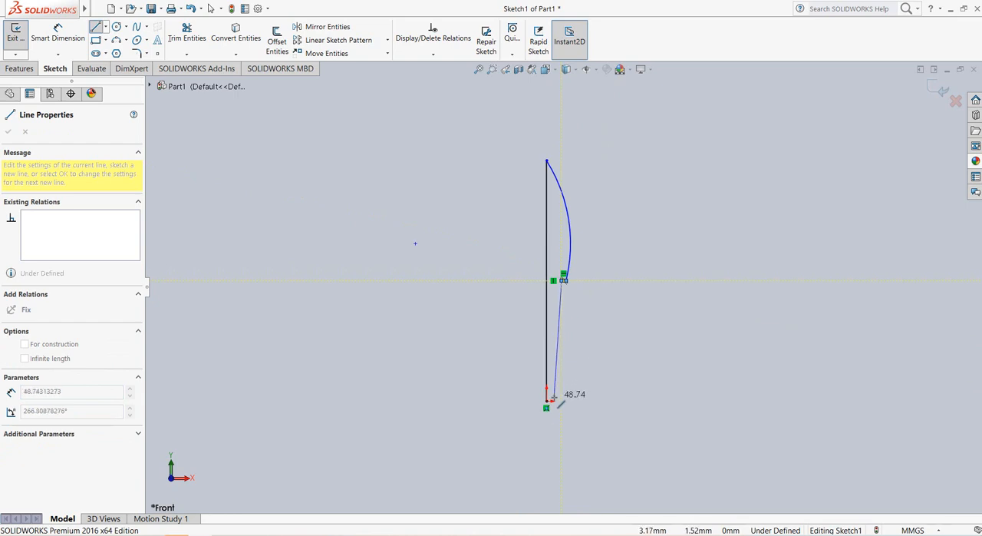
pyautogui.scroll(-3, 554, 397)
pyautogui.scroll(-2, 554, 396)
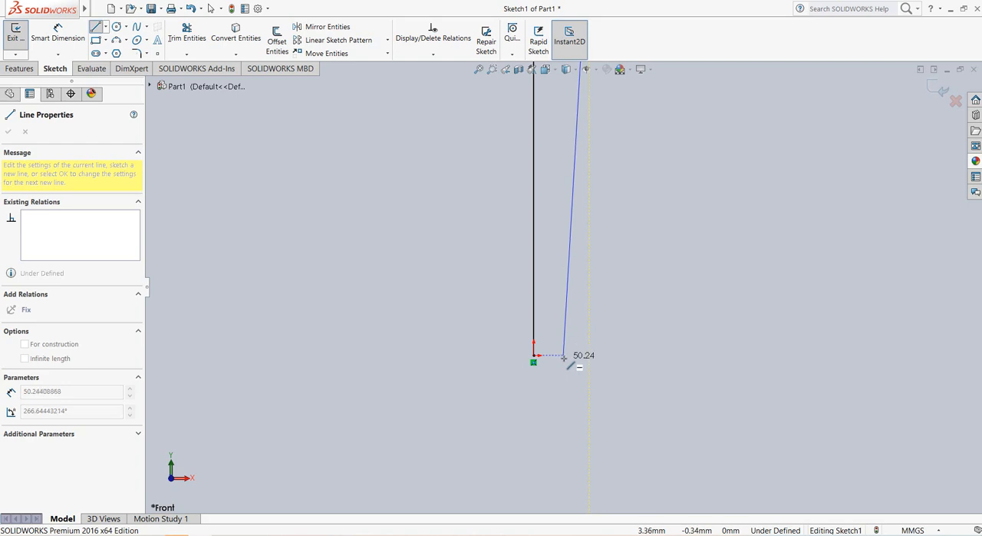
pyautogui.click(564, 355)
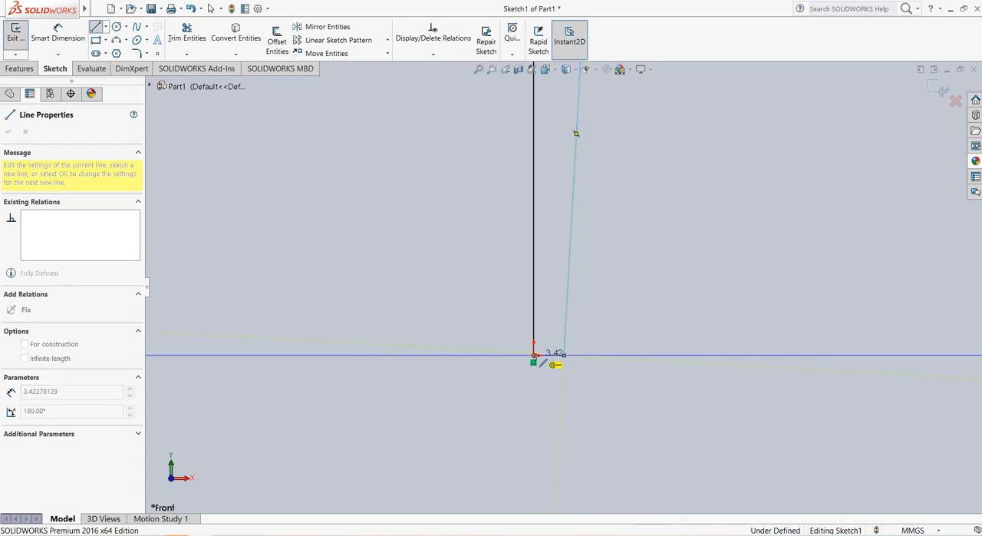
pyautogui.click(536, 356)
pyautogui.rightClick(537, 356)
pyautogui.click(560, 363)
pyautogui.scroll(3, 628, 318)
pyautogui.scroll(3, 628, 323)
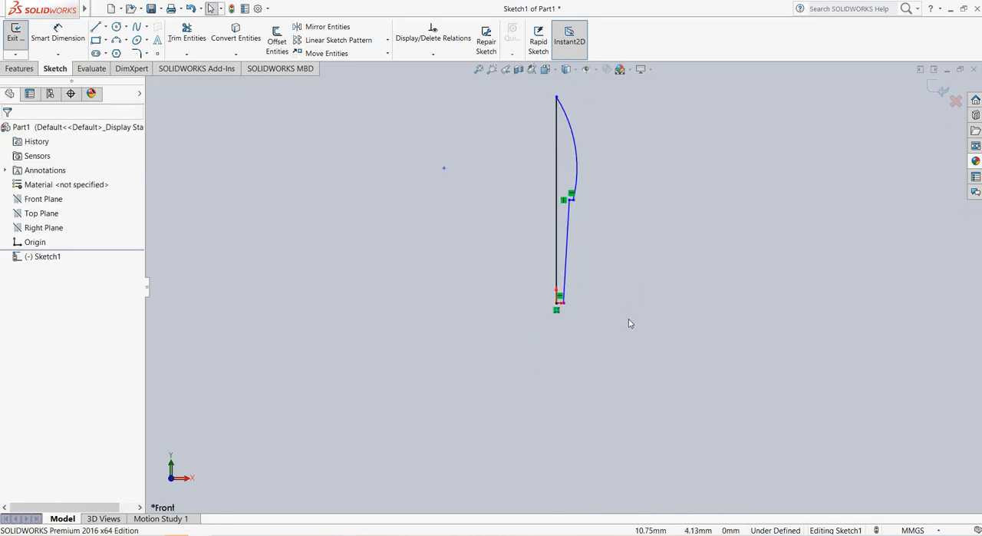
# Step: Sketch a 90° three-point arc of about 4.7 mm radius at the vertical line's upper end, and delete the large outer arc
pyautogui.scroll(-3, 592, 142)
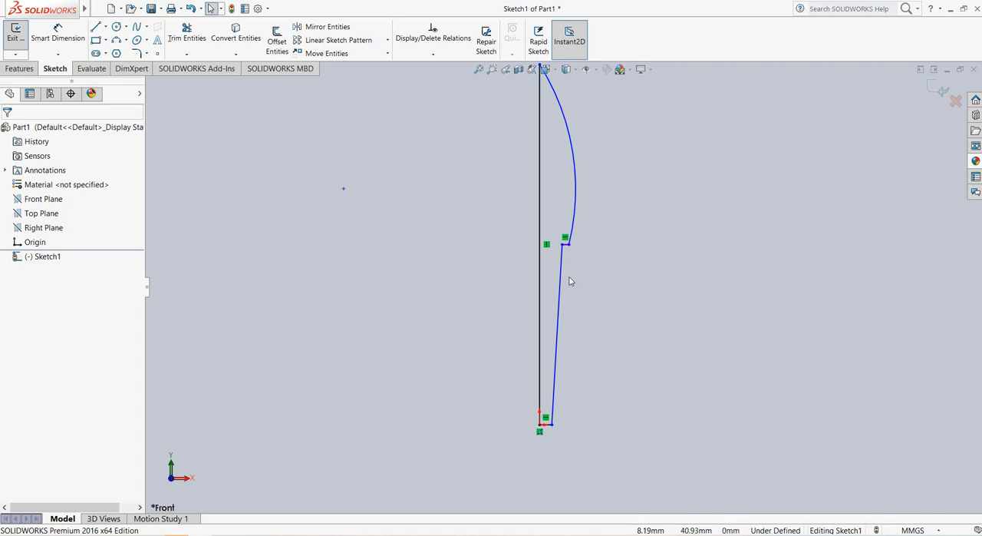
pyautogui.scroll(-3, 559, 114)
pyautogui.scroll(4, 552, 89)
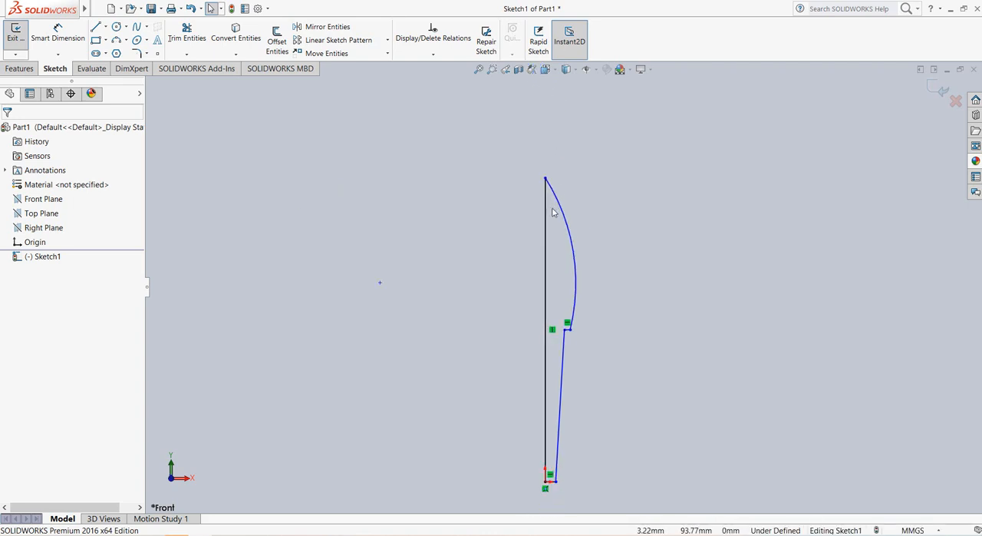
pyautogui.scroll(-3, 550, 204)
pyautogui.click(116, 40)
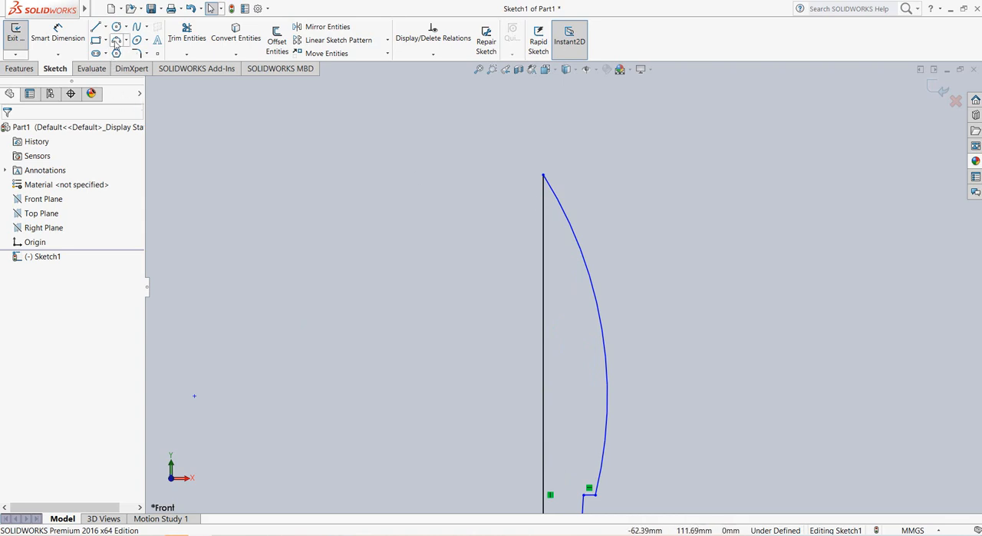
pyautogui.click(544, 175)
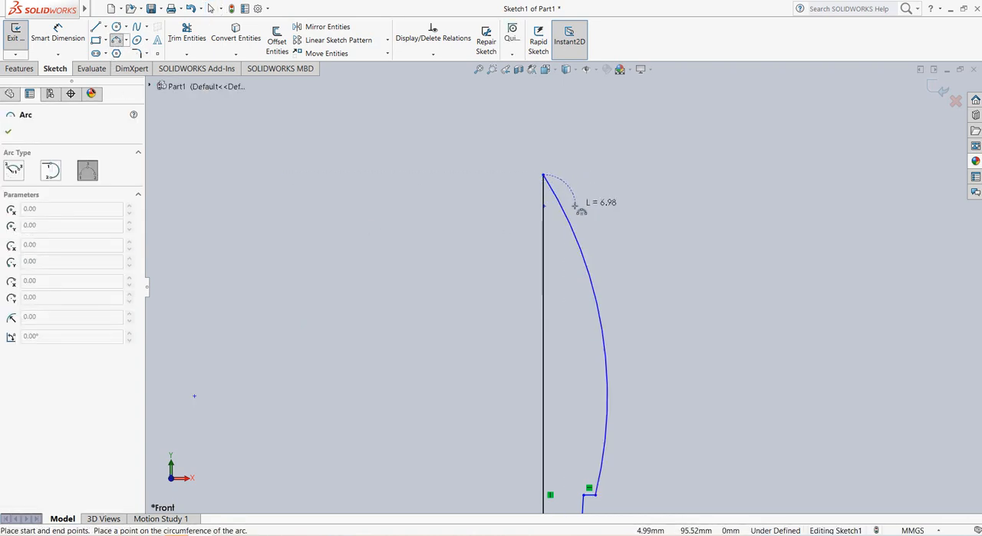
pyautogui.click(572, 204)
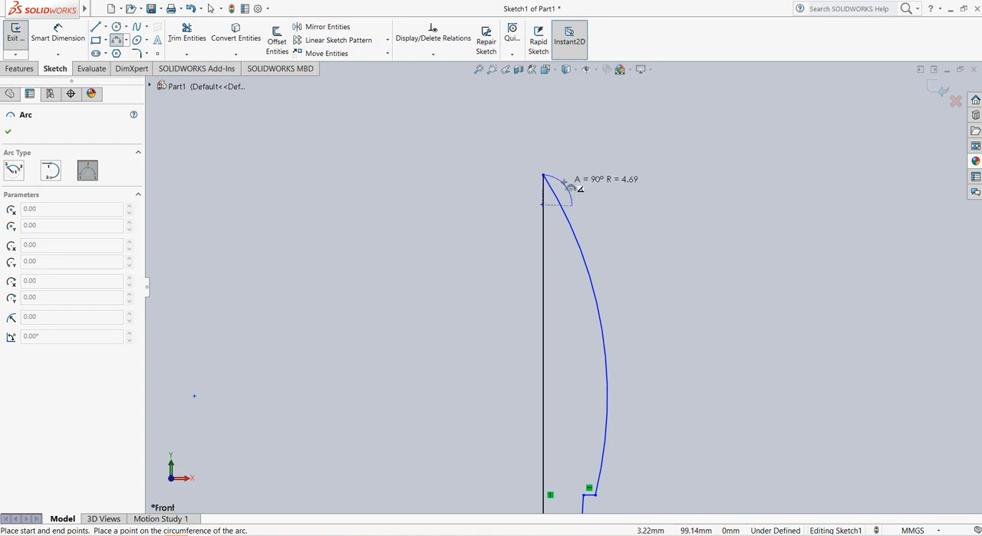
pyautogui.click(572, 189)
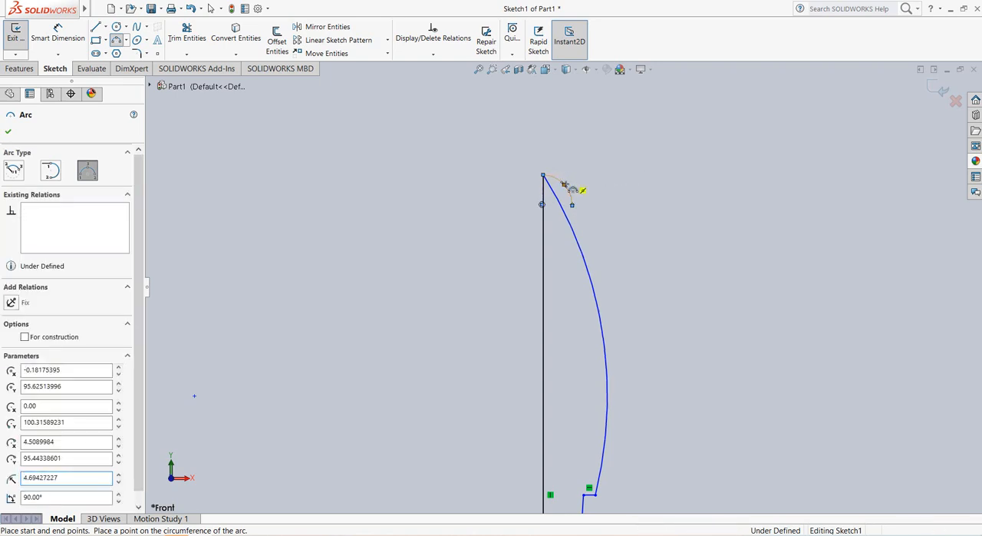
pyautogui.rightClick(574, 188)
pyautogui.click(591, 190)
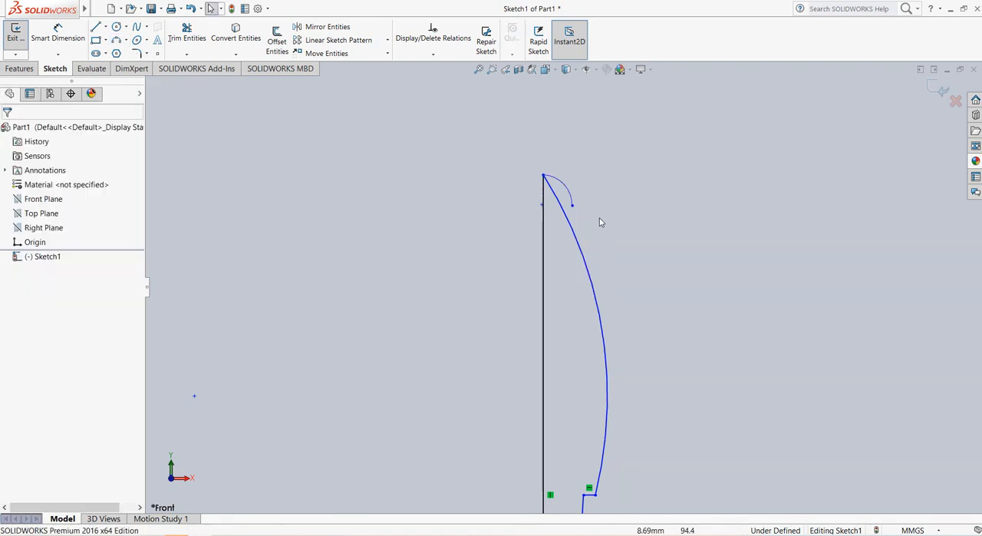
pyautogui.click(595, 290)
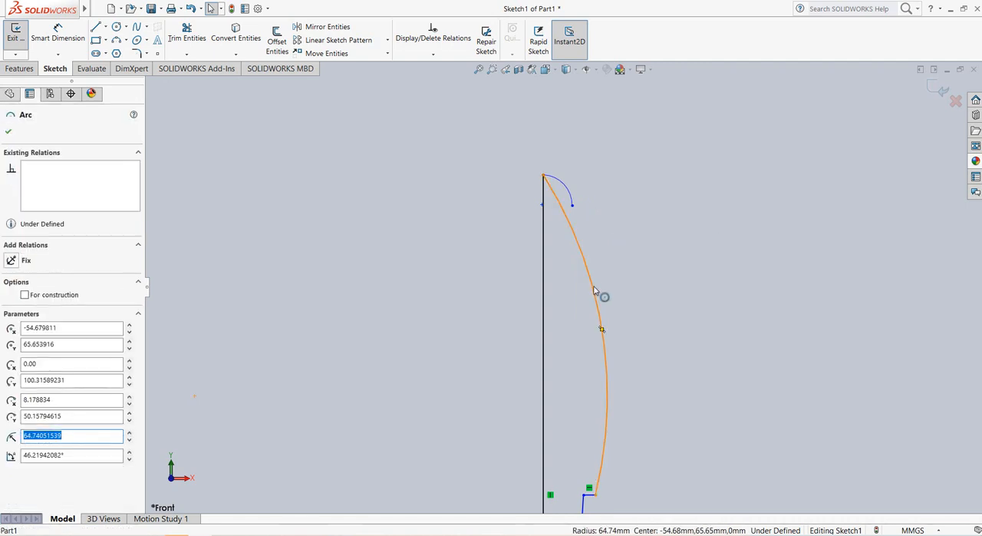
pyautogui.press('Delete')
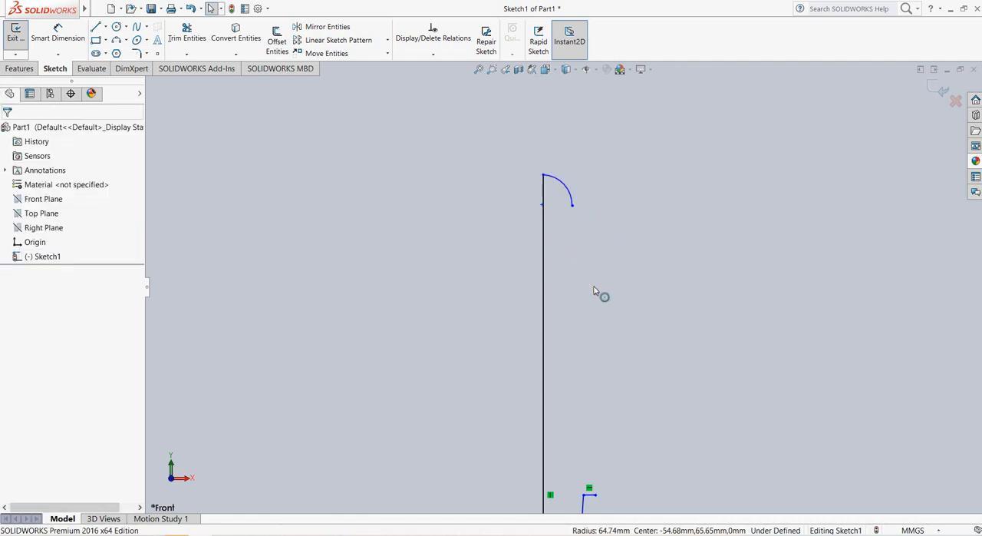
pyautogui.click(116, 40)
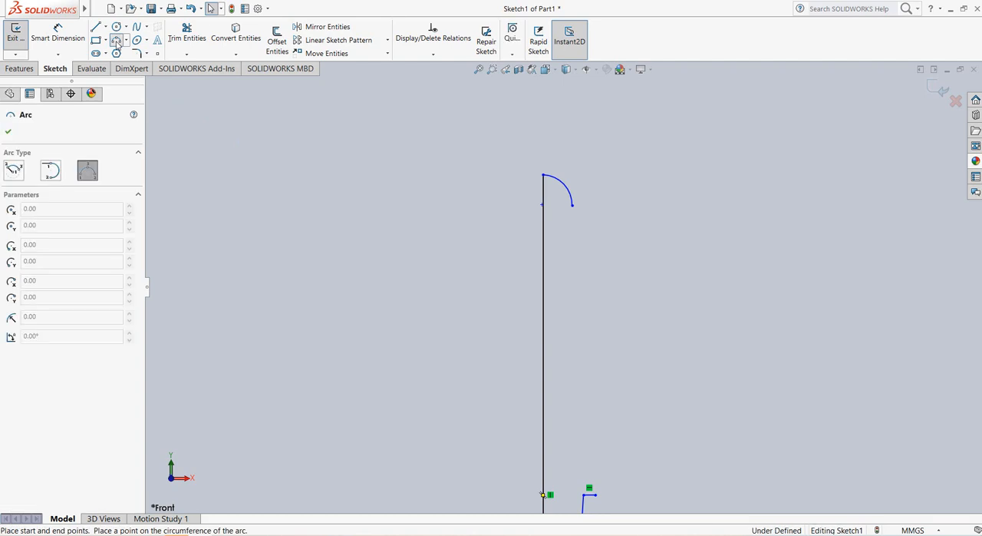
pyautogui.click(571, 204)
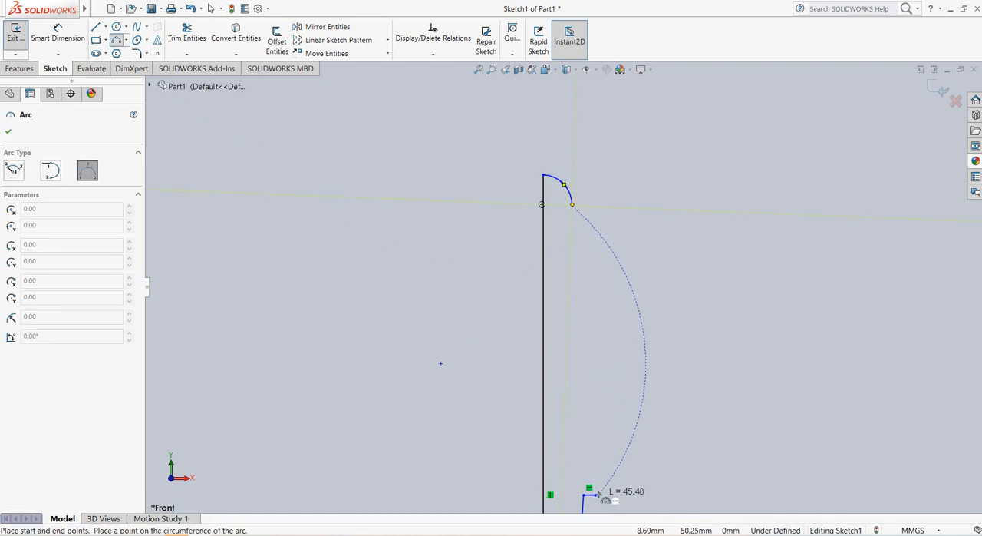
pyautogui.click(597, 494)
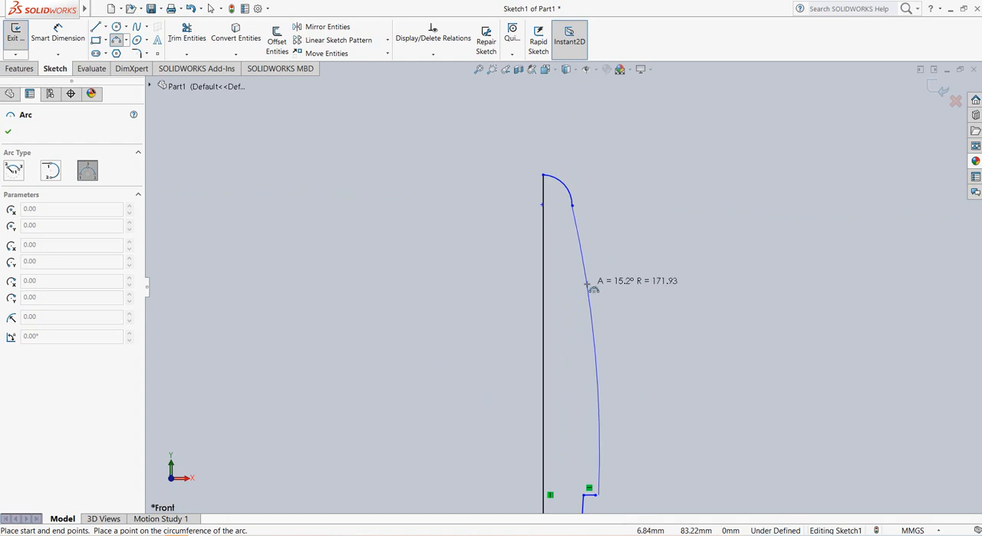
pyautogui.press('Escape')
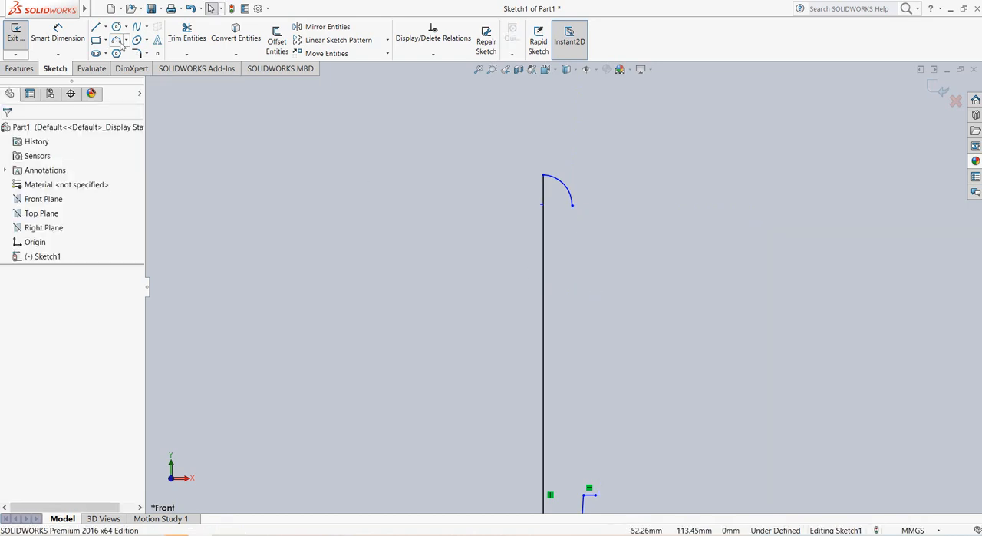
# Step: Sketch a three-point arc of about 143 mm radius from the small arc's free end to the outer end of the short horizontal line
pyautogui.click(118, 42)
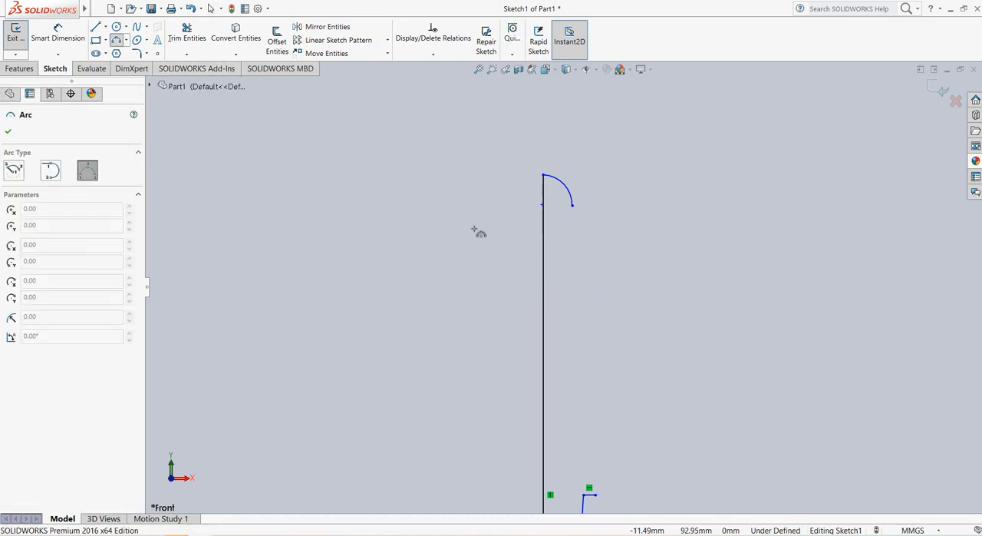
pyautogui.click(572, 206)
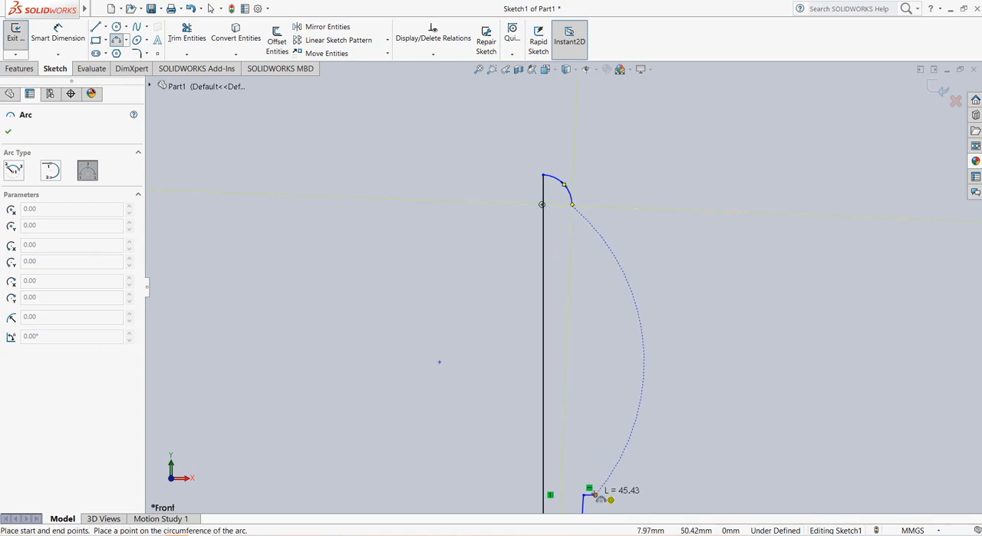
pyautogui.click(595, 495)
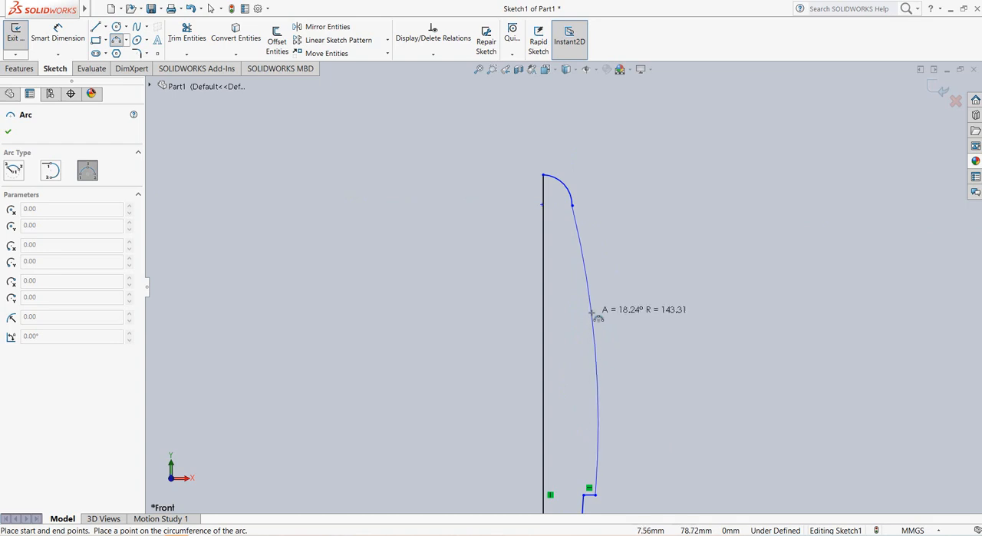
pyautogui.click(592, 312)
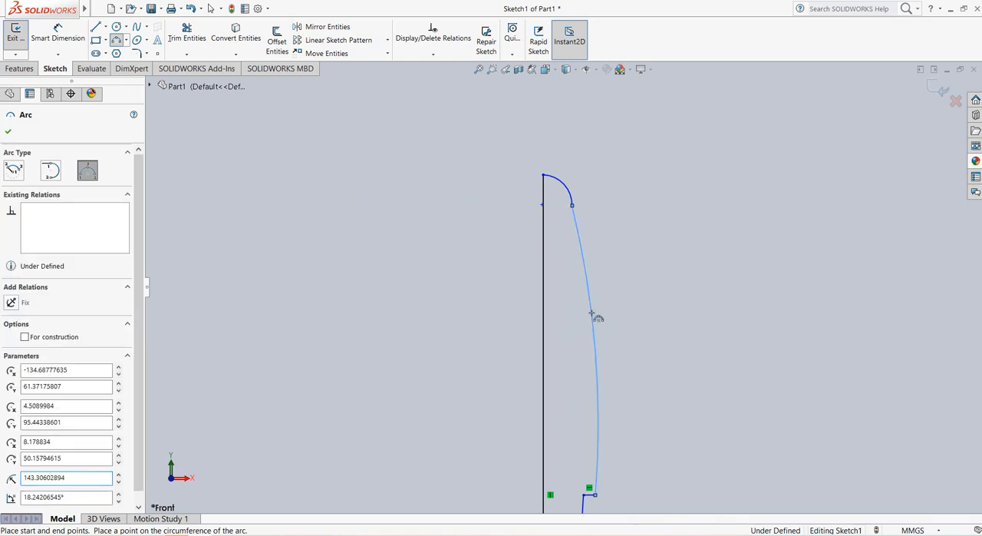
pyautogui.rightClick(592, 314)
pyautogui.click(618, 320)
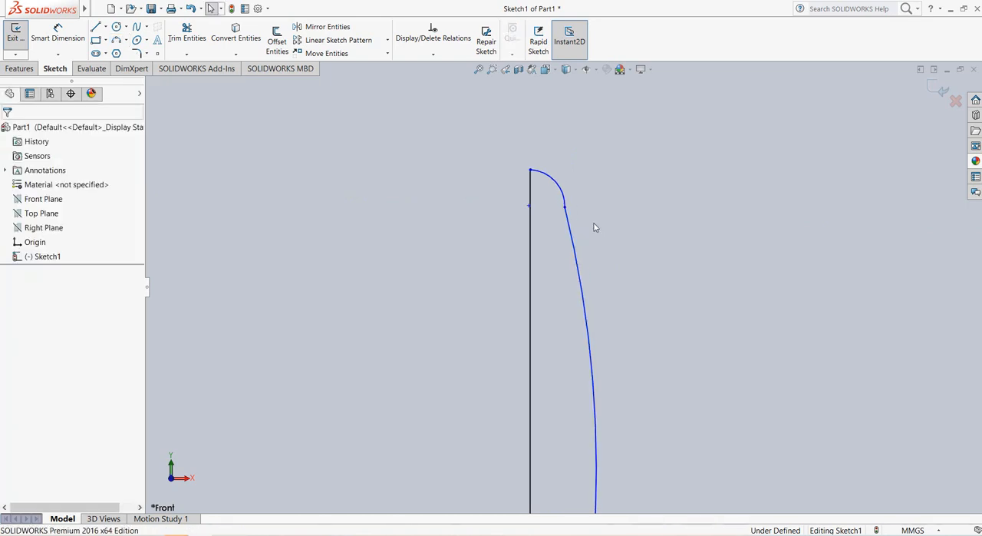
# Step: Make the long side arc and the small upper arc tangent to each other
pyautogui.click(572, 239)
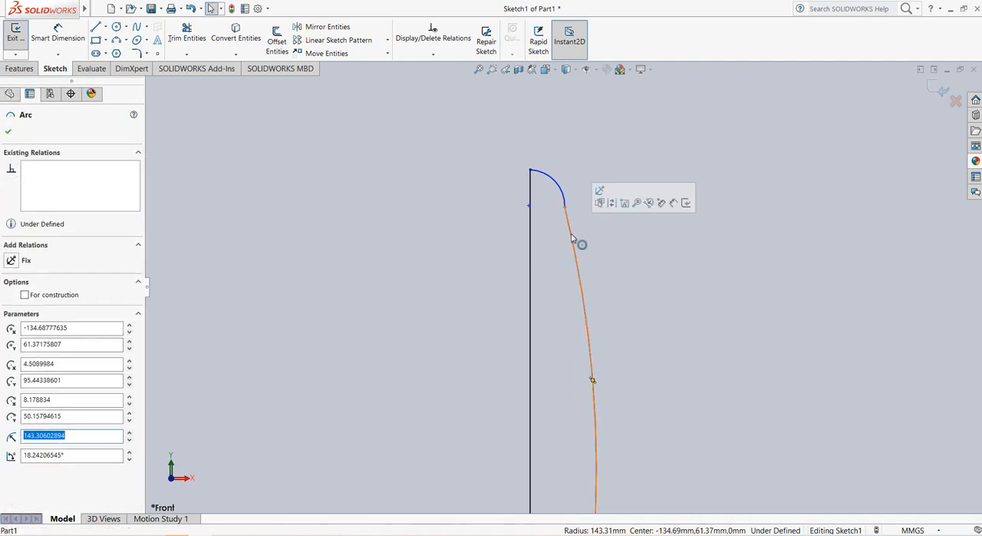
pyautogui.keyDown('ctrl'); pyautogui.click(559, 192); pyautogui.keyUp('ctrl')
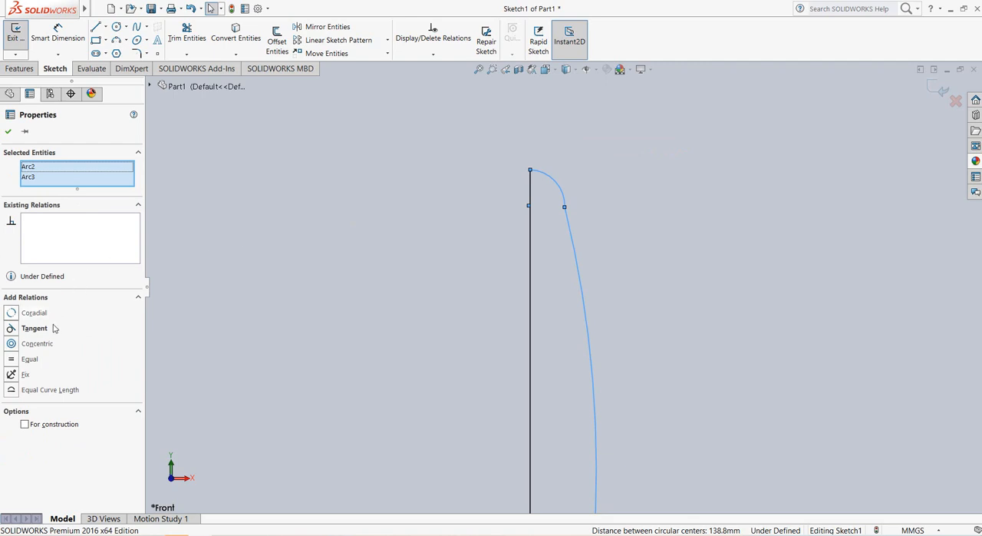
pyautogui.click(12, 328)
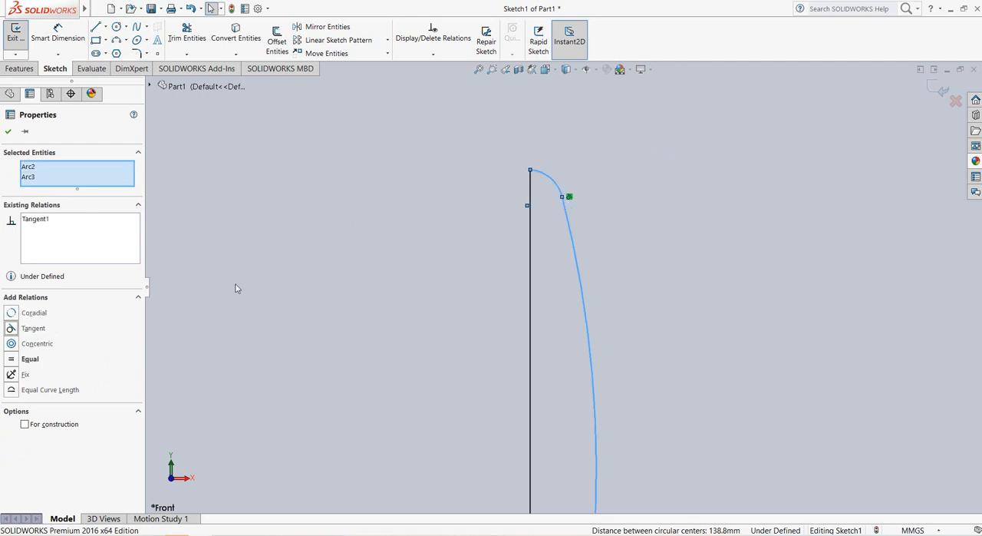
pyautogui.click(7, 134)
pyautogui.press('f')
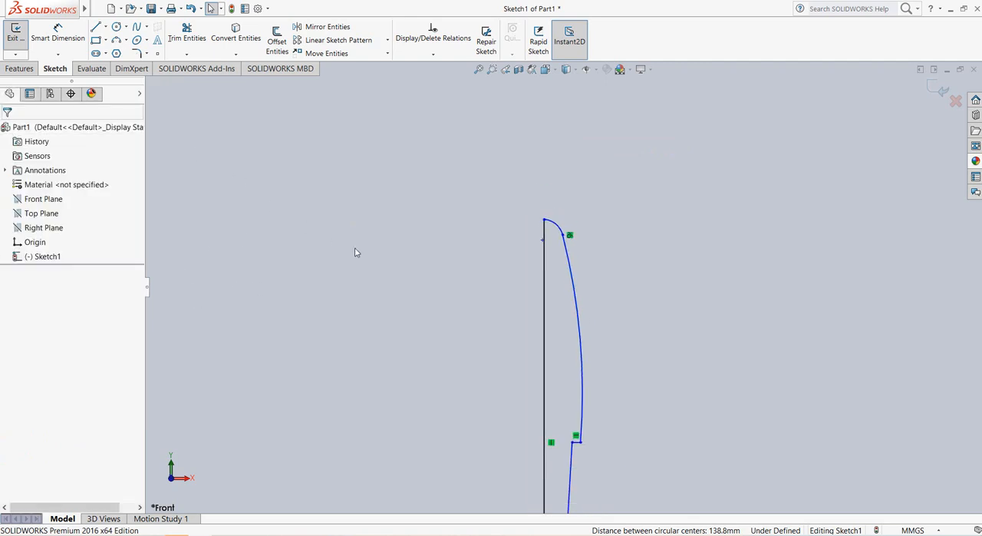
# Step: Dimension the vertical axis line and set its length to 100 mm
pyautogui.scroll(-2, 637, 425)
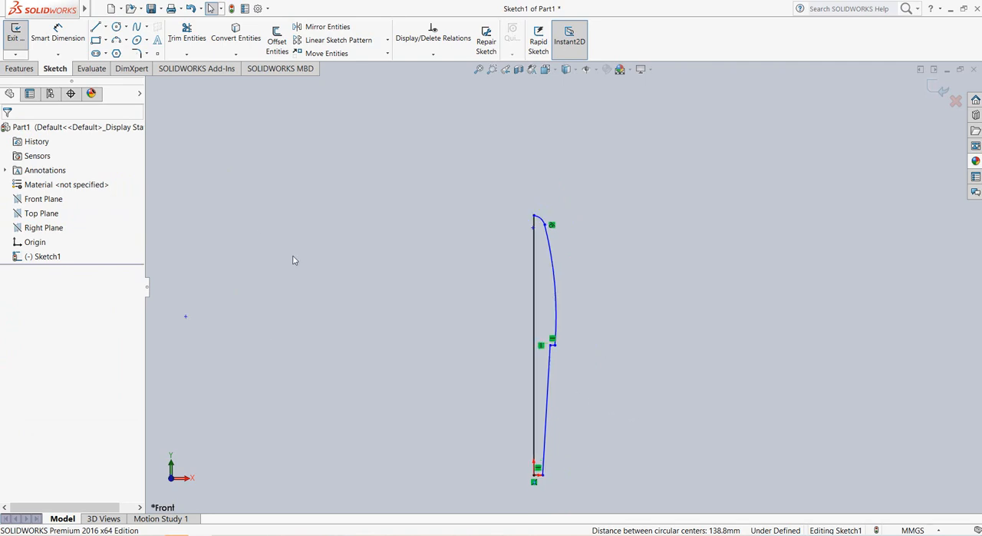
pyautogui.click(57, 34)
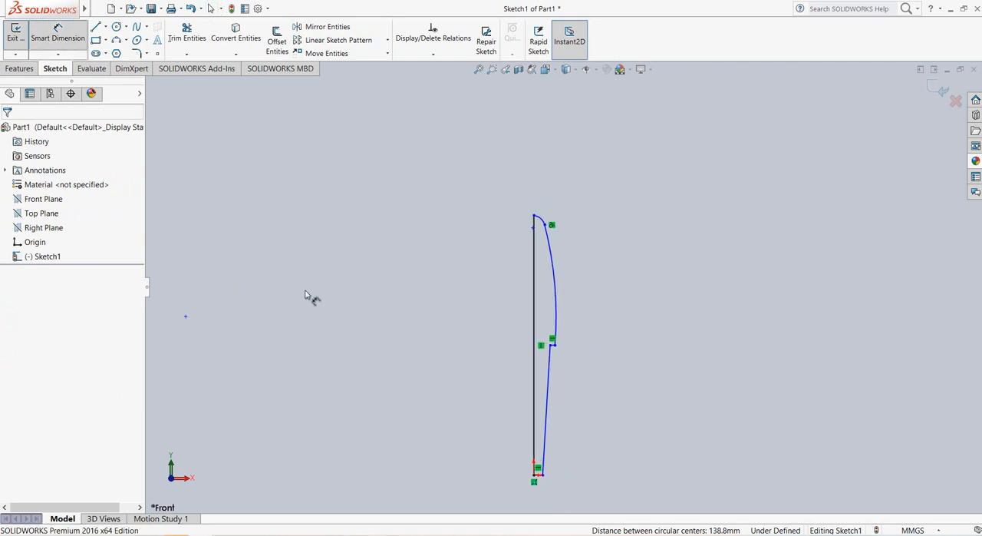
pyautogui.click(500, 316)
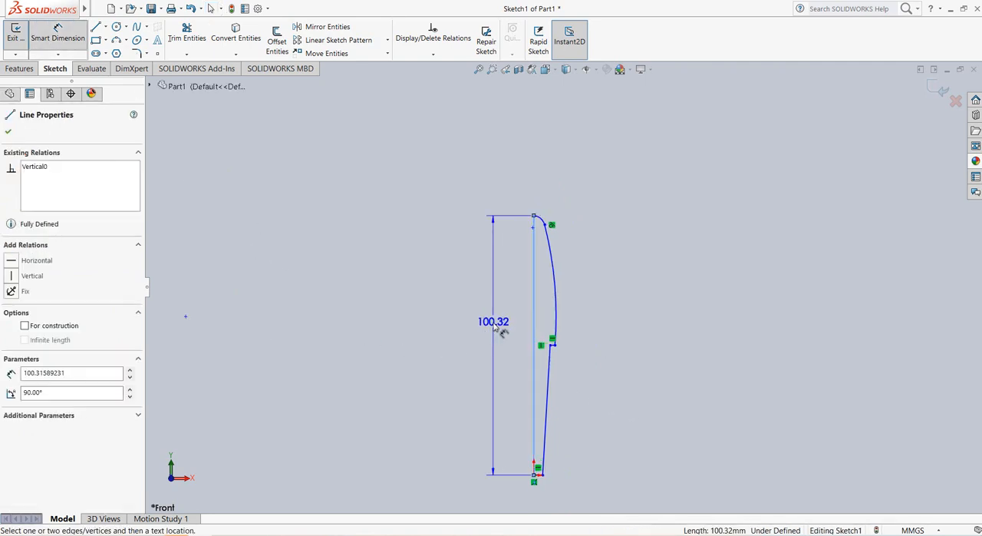
pyautogui.click(493, 322)
pyautogui.write('100')
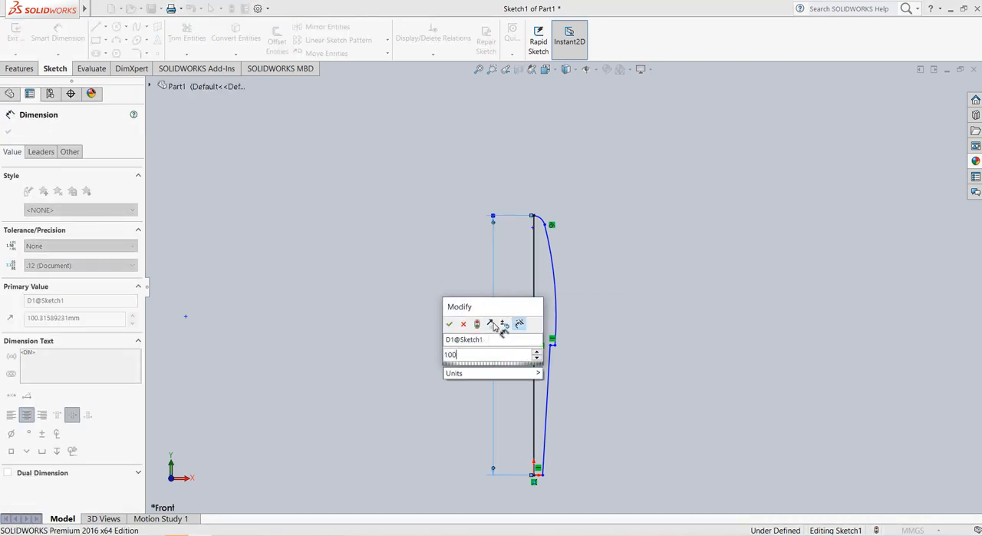
pyautogui.press('Return')
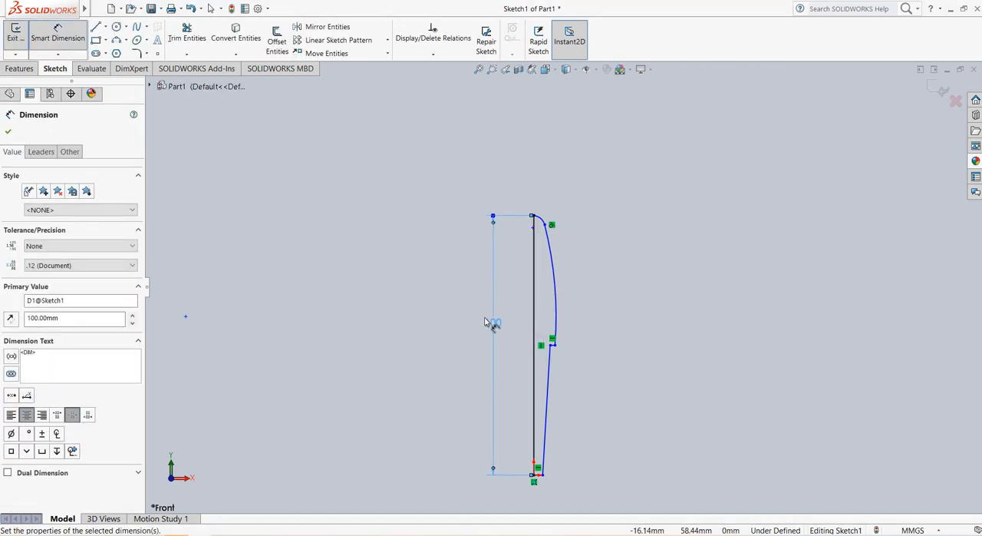
pyautogui.click(9, 132)
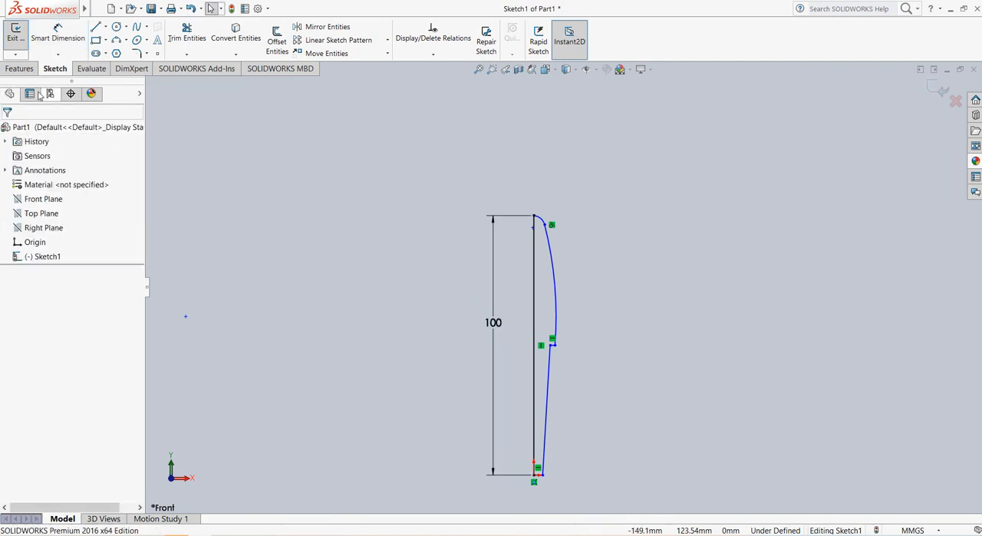
# Step: Revolve the half-profile 360° about the vertical axis line into a solid body
pyautogui.click(20, 69)
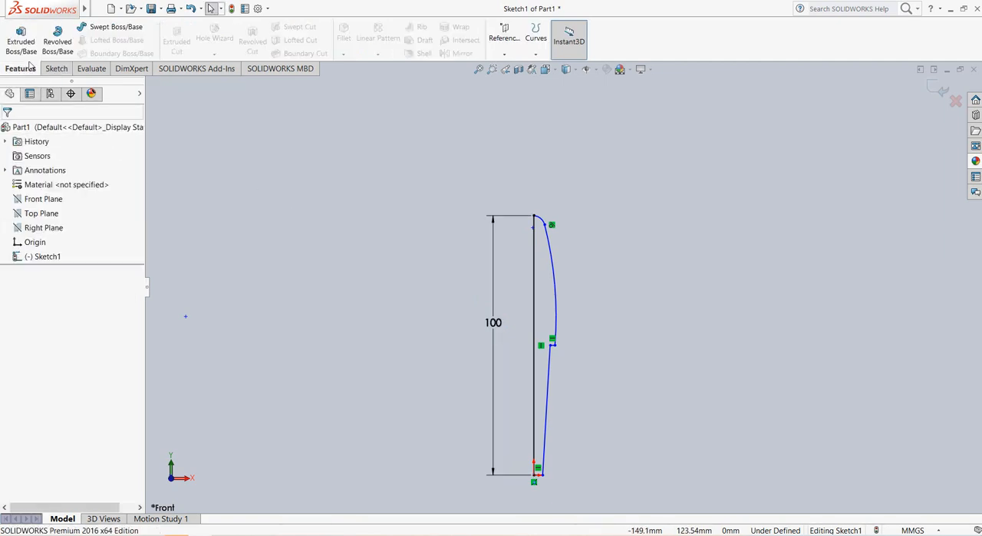
pyautogui.click(58, 38)
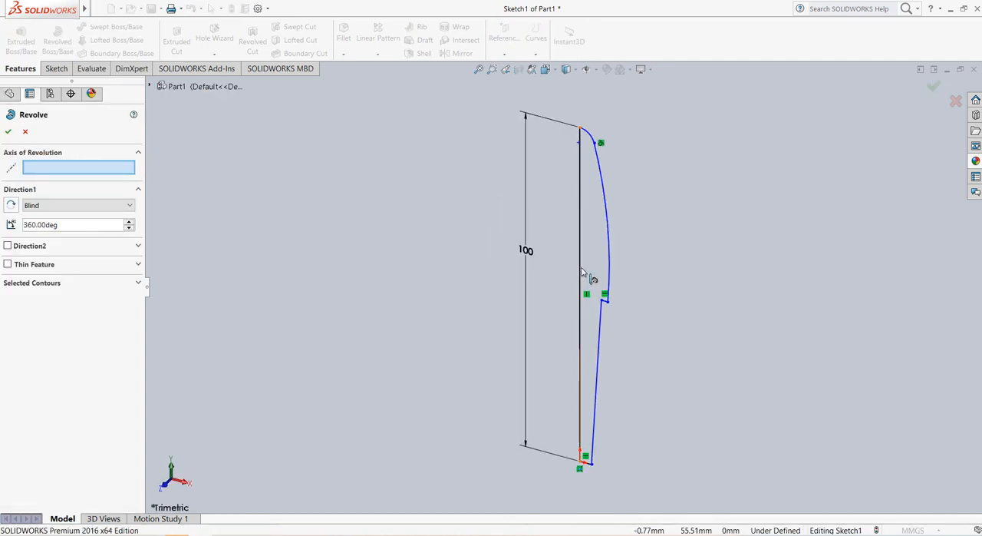
pyautogui.click(580, 265)
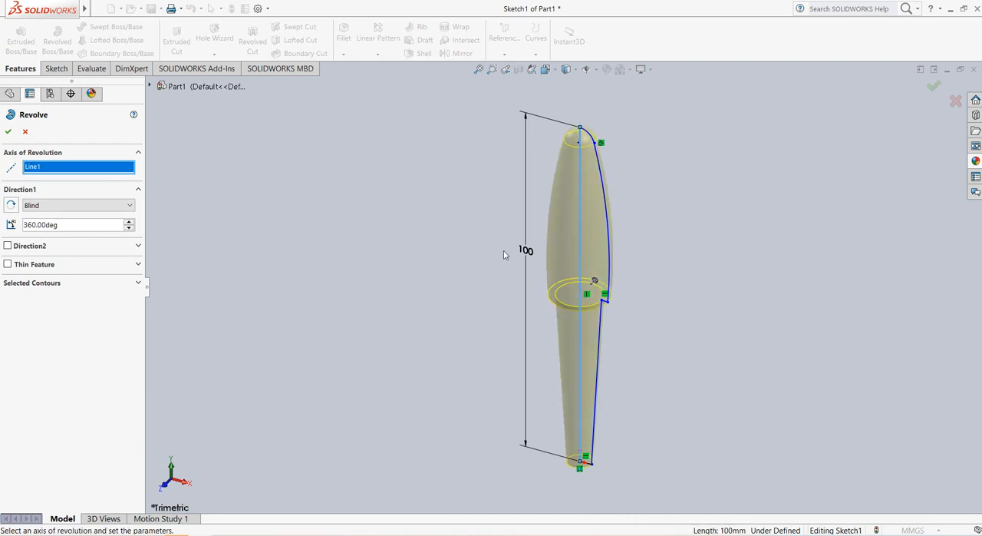
pyautogui.click(8, 131)
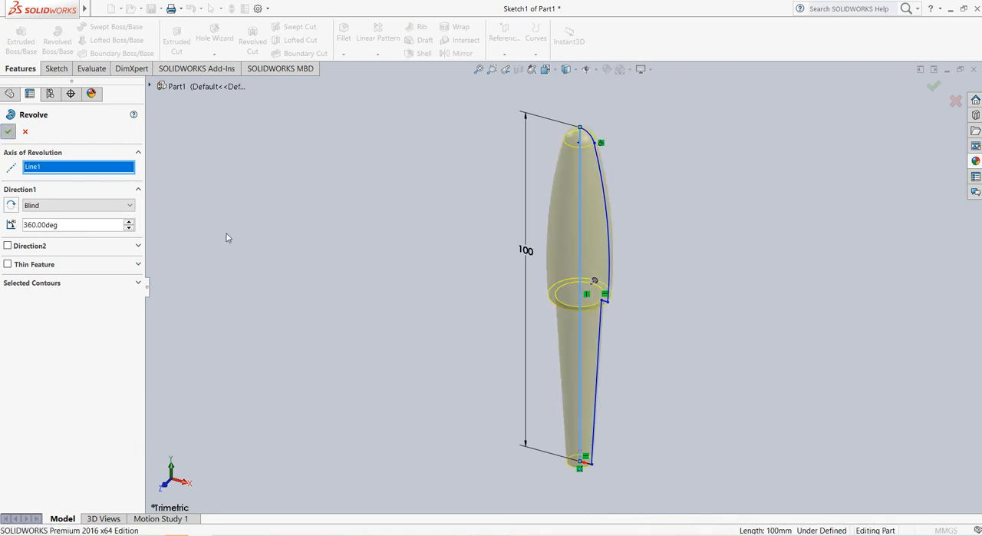
# Step: Shell the revolved body outward with 0.2 mm thickness, removing the flat circular face at the narrow end
pyautogui.moveTo(687, 437); pyautogui.dragTo(699, 287, button='middle')
pyautogui.moveTo(660, 456); pyautogui.dragTo(701, 308, button='middle')
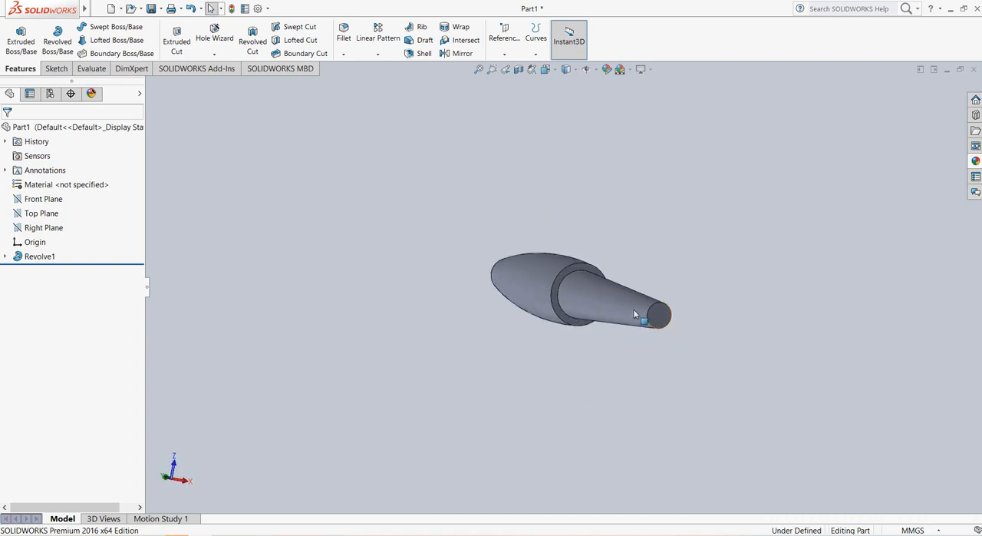
pyautogui.scroll(-5, 665, 323)
pyautogui.click(593, 305)
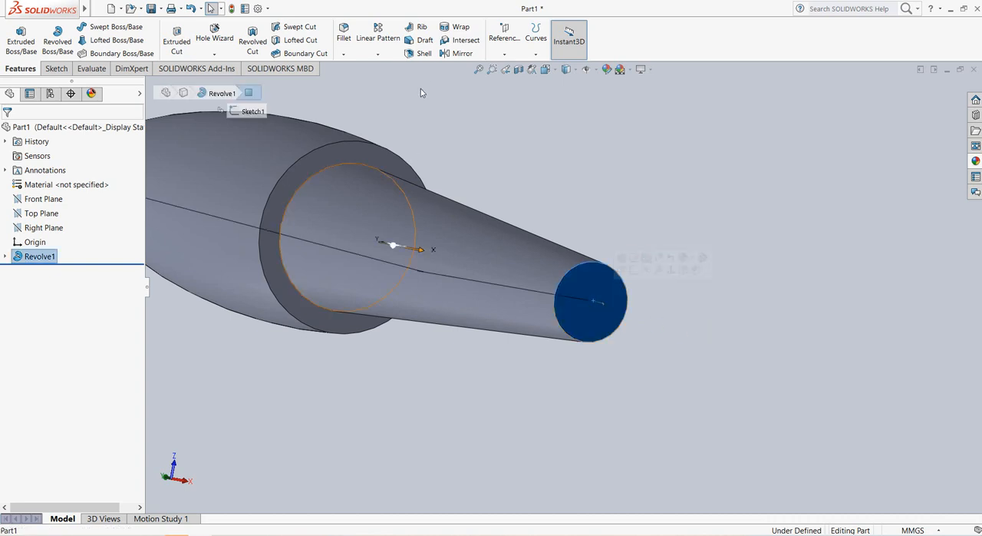
pyautogui.click(422, 54)
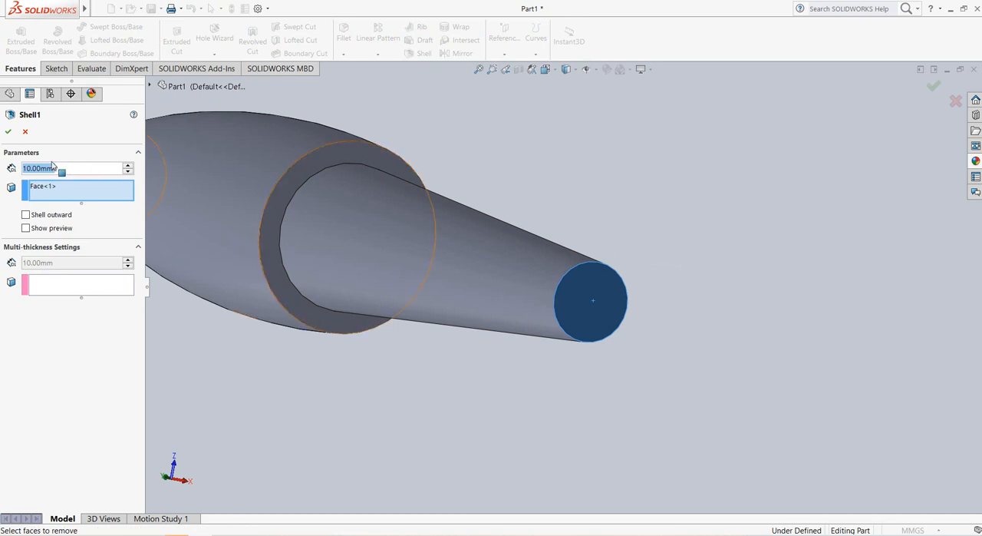
pyautogui.write('0.2')
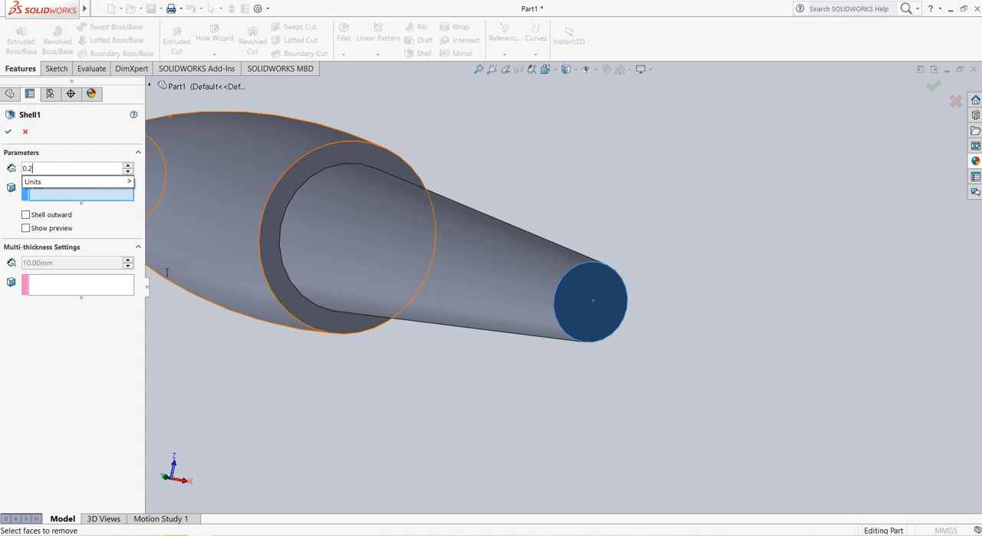
pyautogui.press('Return')
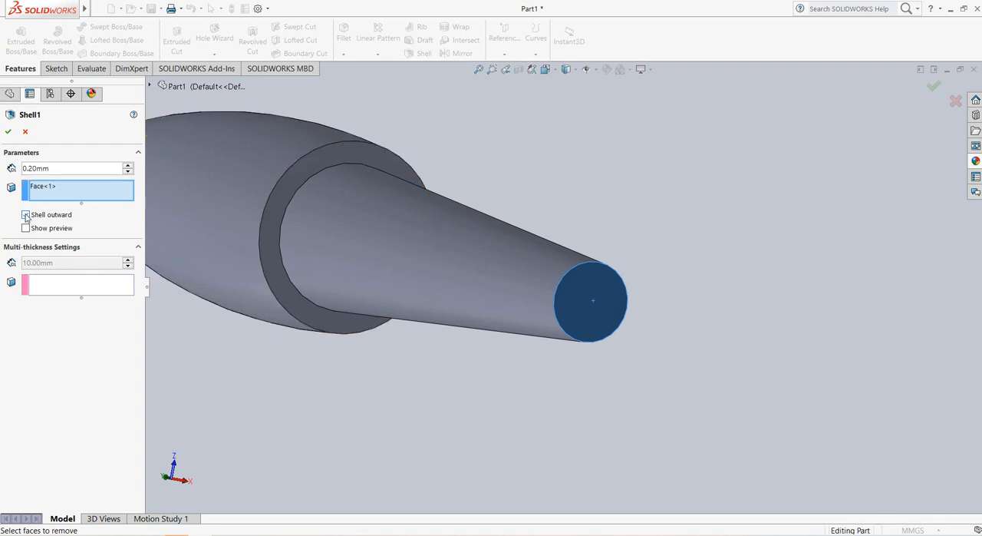
pyautogui.click(8, 132)
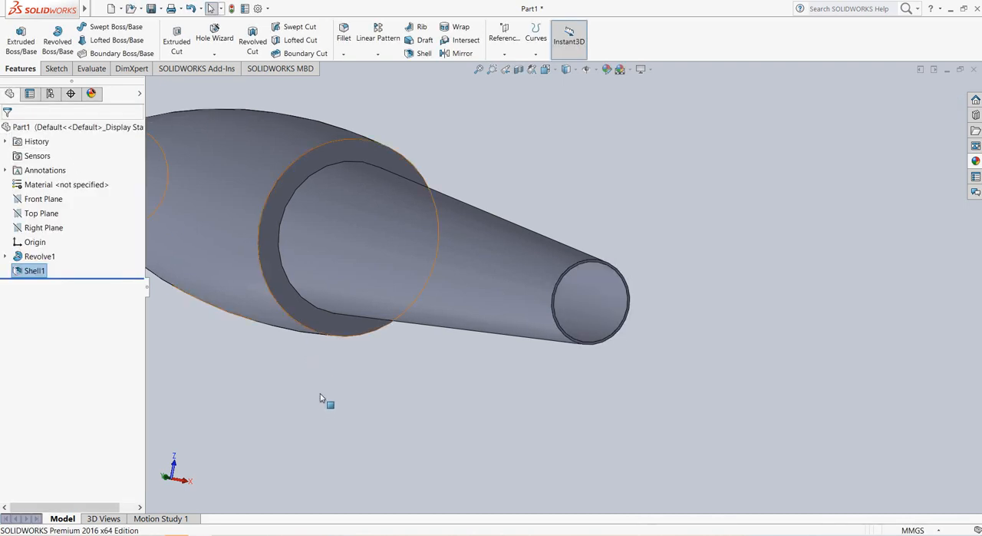
pyautogui.click(369, 396)
# Step: Inspect the shelled body from several angles, including its ledge and open narrow end
pyautogui.scroll(5, 368, 396)
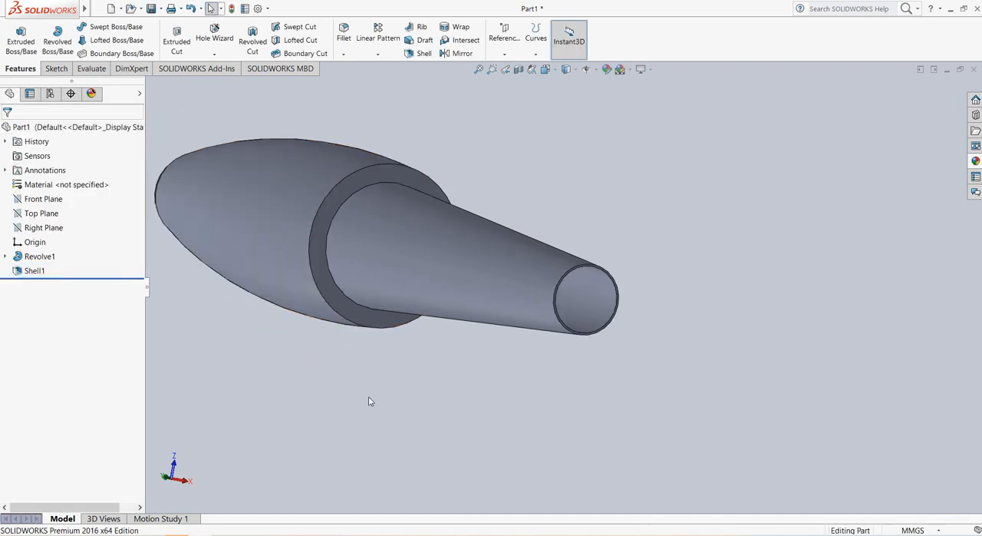
pyautogui.moveTo(445, 357); pyautogui.dragTo(507, 362, button='middle')
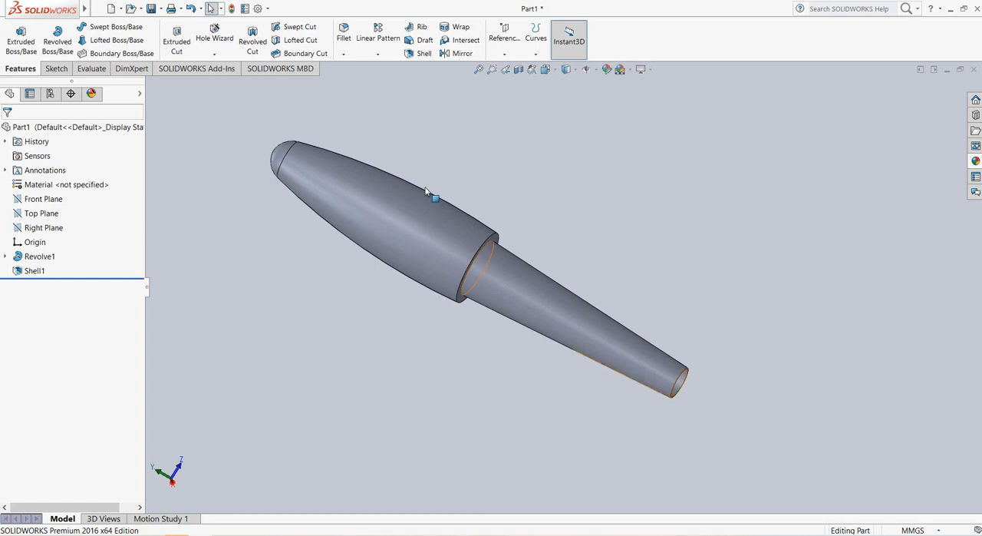
pyautogui.scroll(-2, 435, 183)
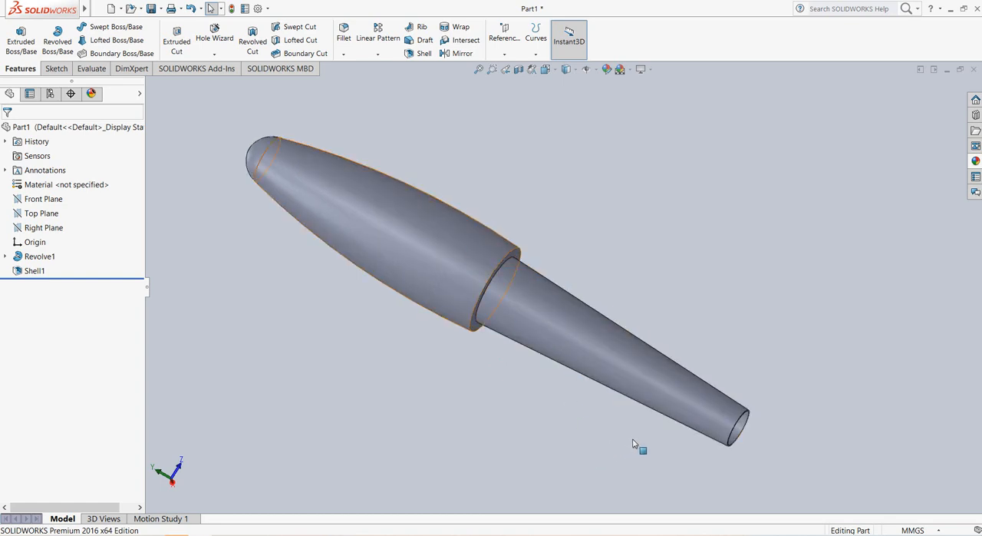
pyautogui.moveTo(634, 443); pyautogui.dragTo(434, 390, button='middle')
pyautogui.scroll(3, 434, 389)
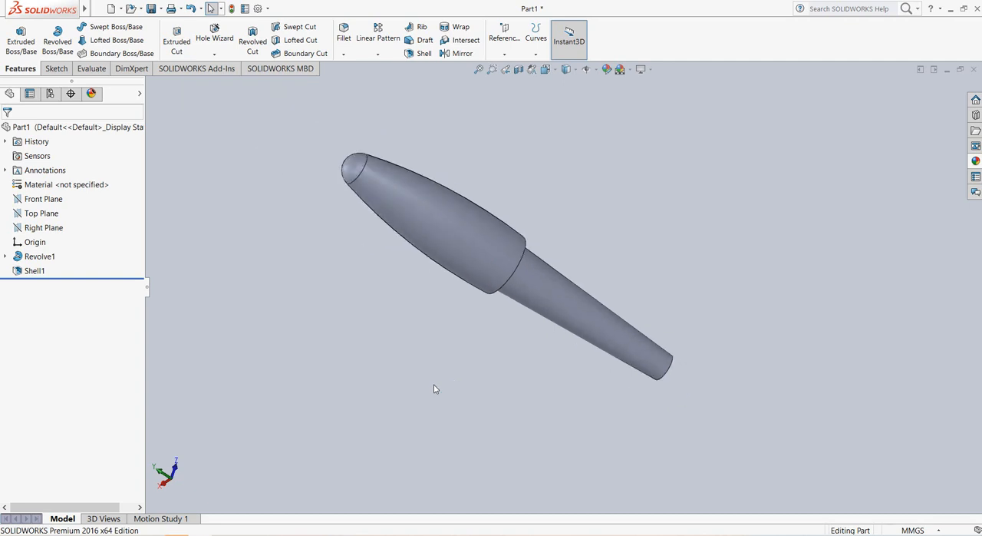
pyautogui.moveTo(704, 382); pyautogui.dragTo(684, 380, button='middle')
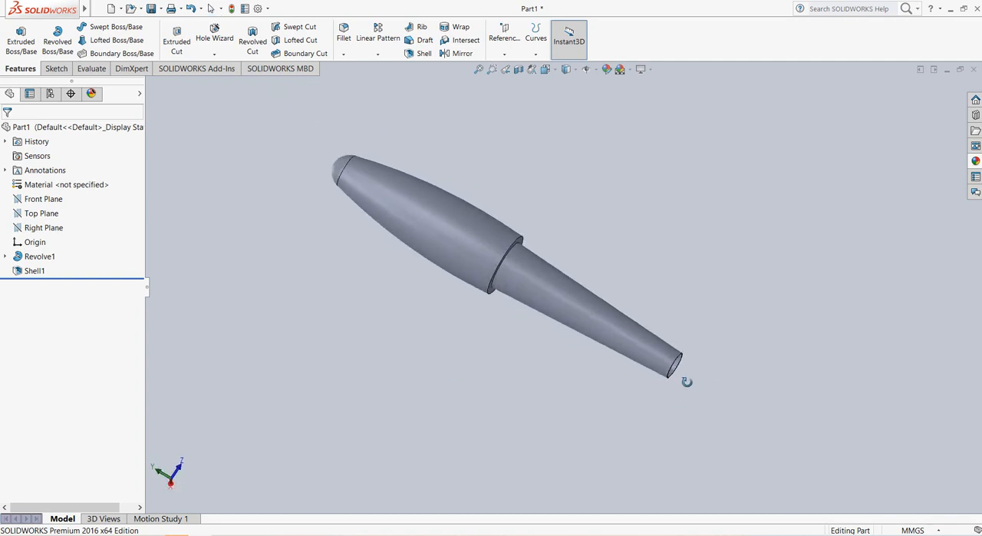
# Step: Open the revolve feature's profile sketch for editing
pyautogui.click(5, 257)
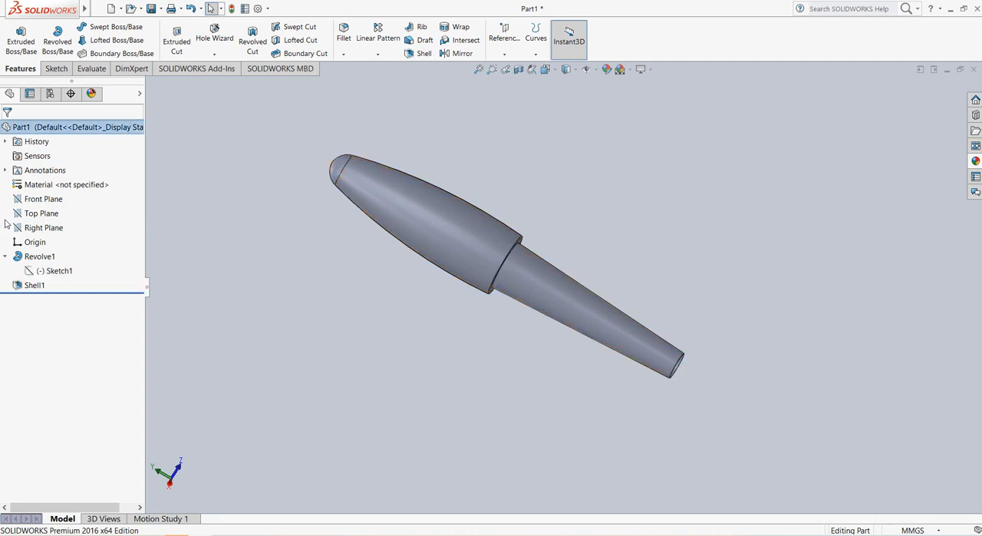
pyautogui.click(59, 274)
pyautogui.rightClick(59, 274)
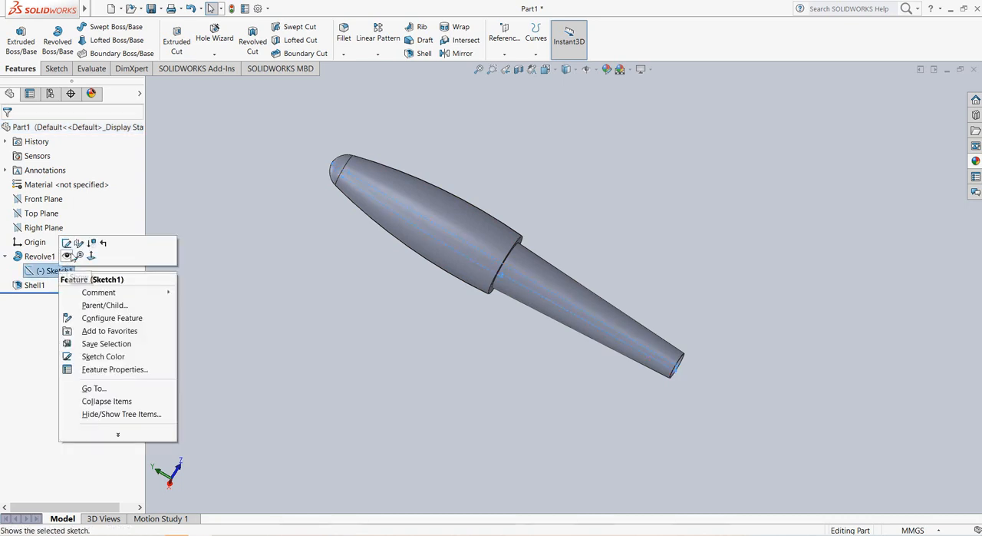
pyautogui.click(67, 244)
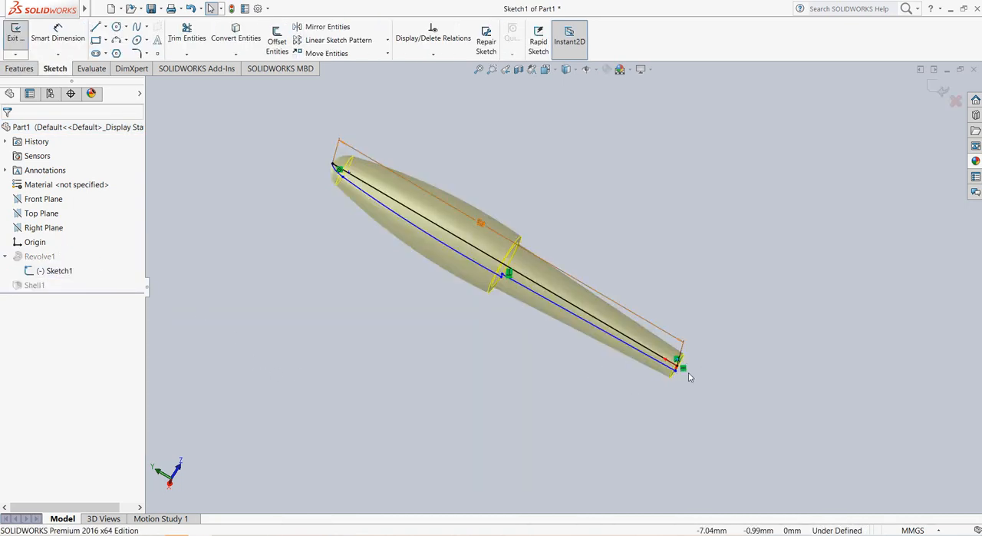
# Step: Try to shorten the short horizontal end line by moving its endpoint at the origin
pyautogui.scroll(-8, 688, 366)
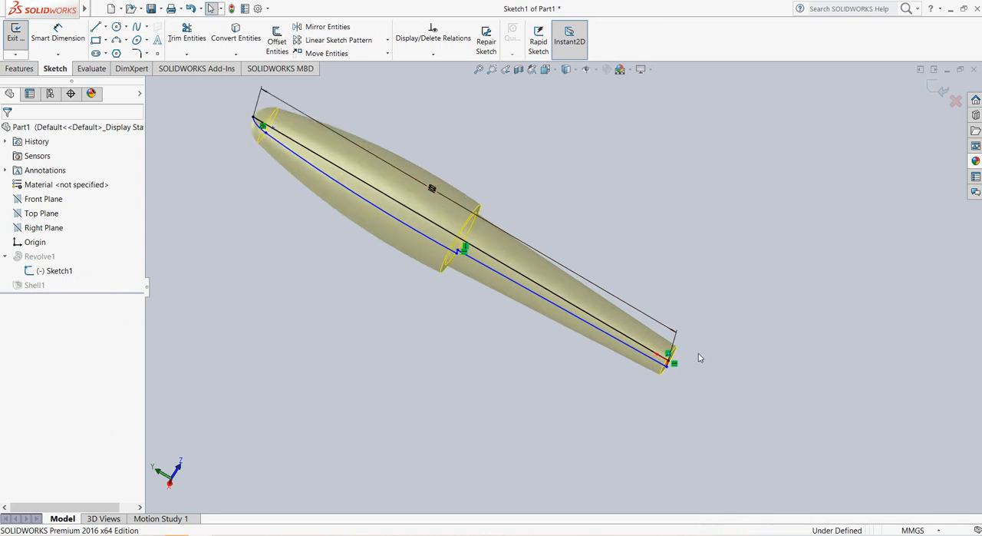
pyautogui.scroll(-3, 564, 343)
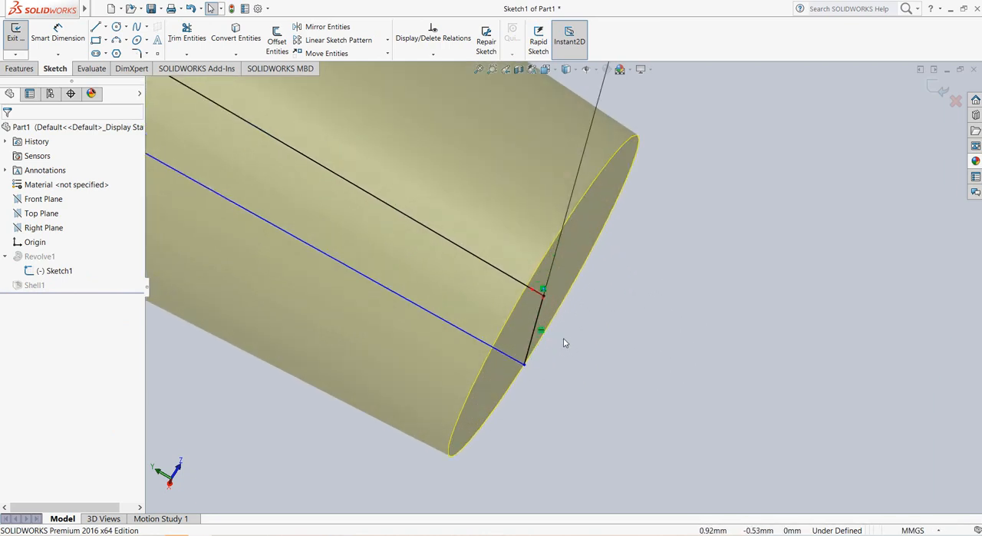
pyautogui.click(543, 296)
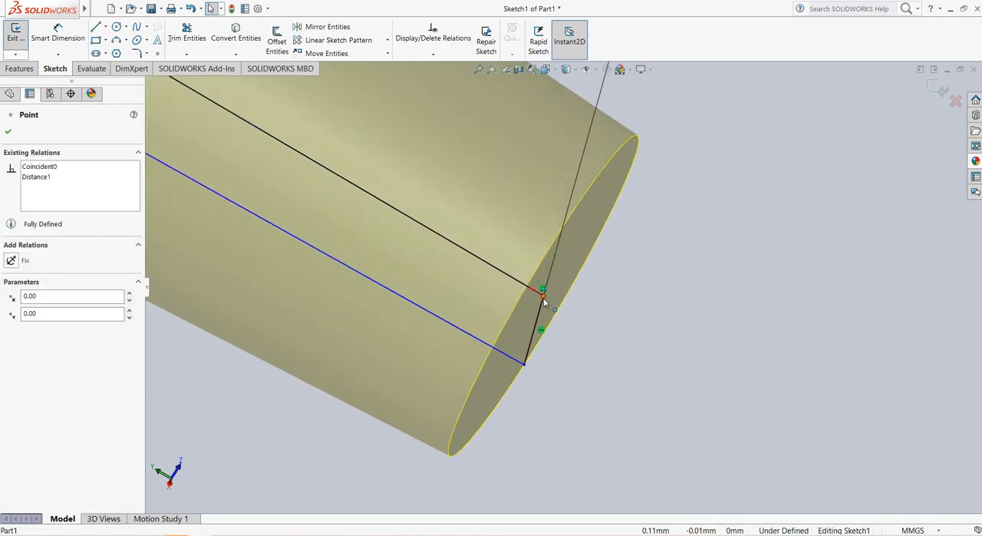
pyautogui.moveTo(542, 311); pyautogui.dragTo(539, 321)
pyautogui.click(543, 296)
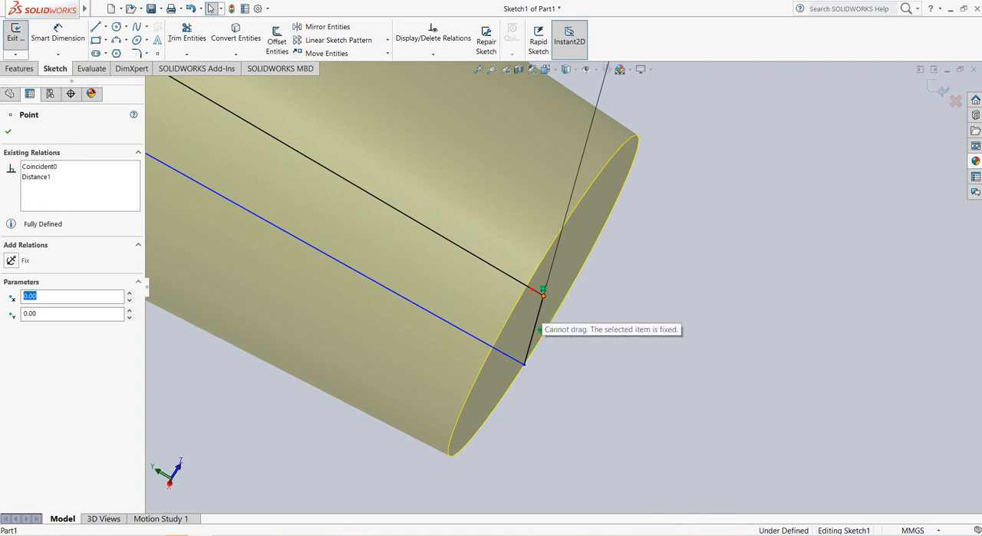
pyautogui.moveTo(541, 314); pyautogui.dragTo(536, 328)
pyautogui.moveTo(542, 294); pyautogui.dragTo(537, 318)
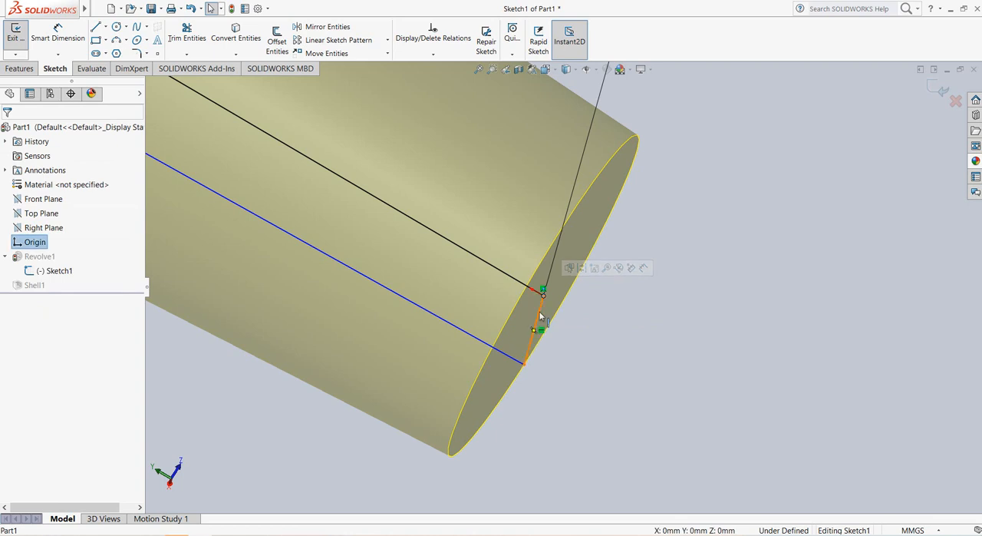
# Step: Dimension the short horizontal line at the origin and set its length to 2 mm
pyautogui.scroll(-3, 554, 295)
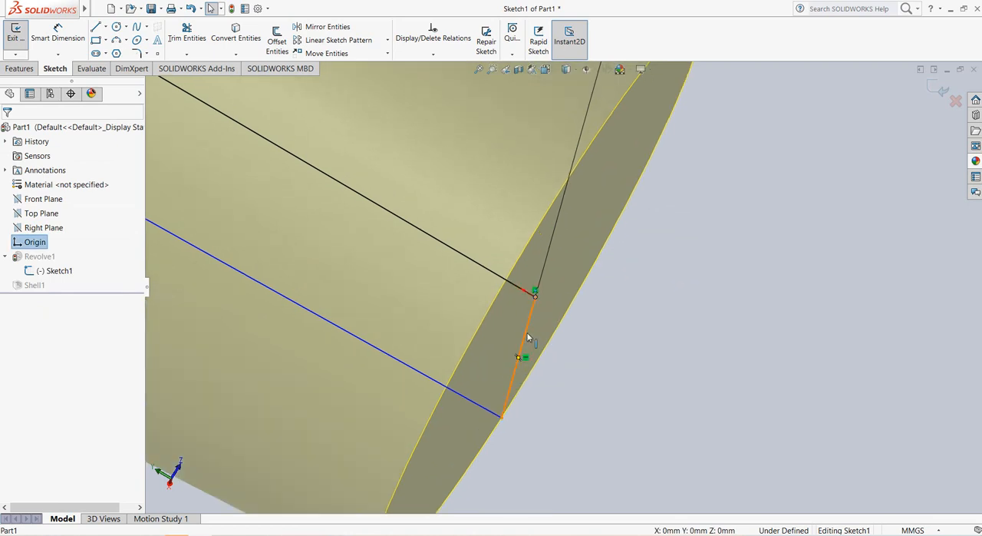
pyautogui.click(58, 35)
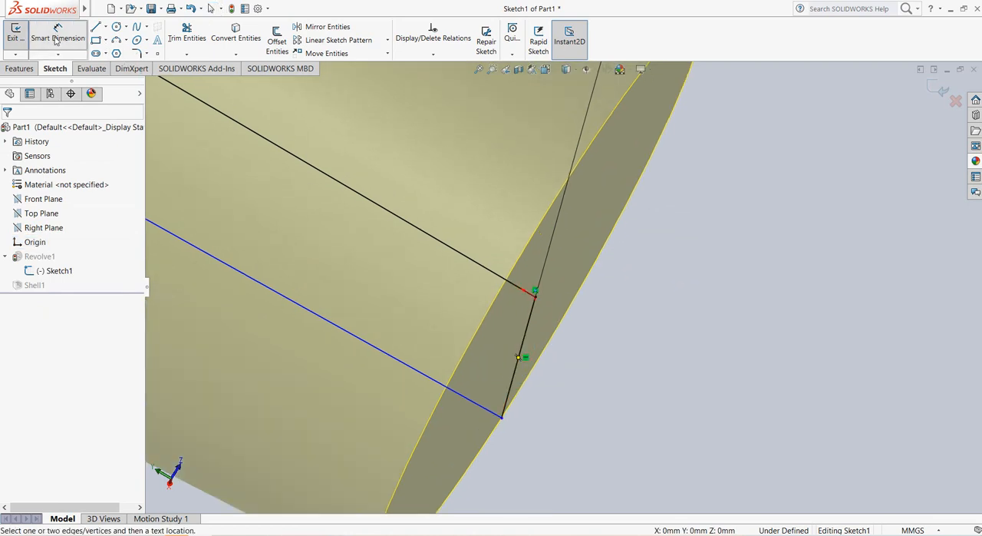
pyautogui.click(525, 338)
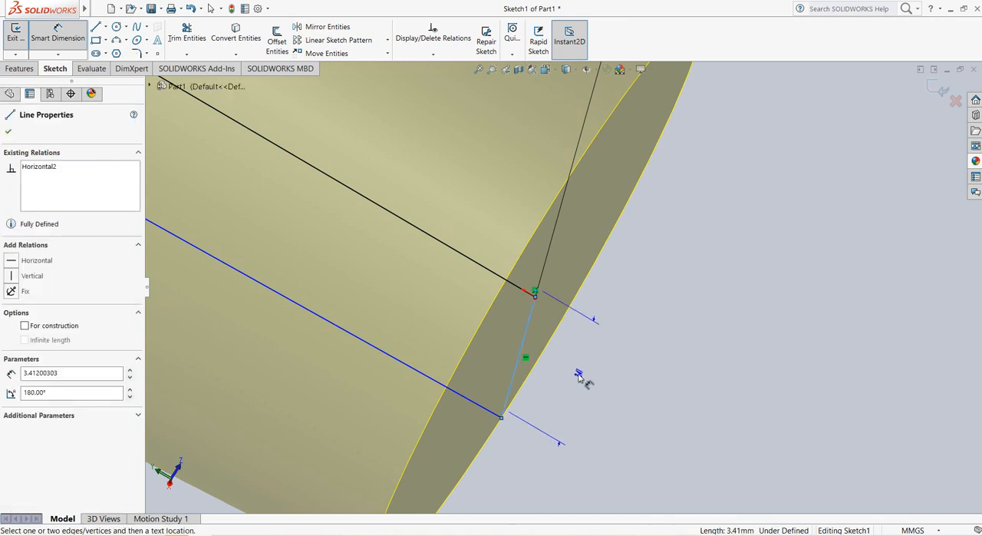
pyautogui.click(610, 405)
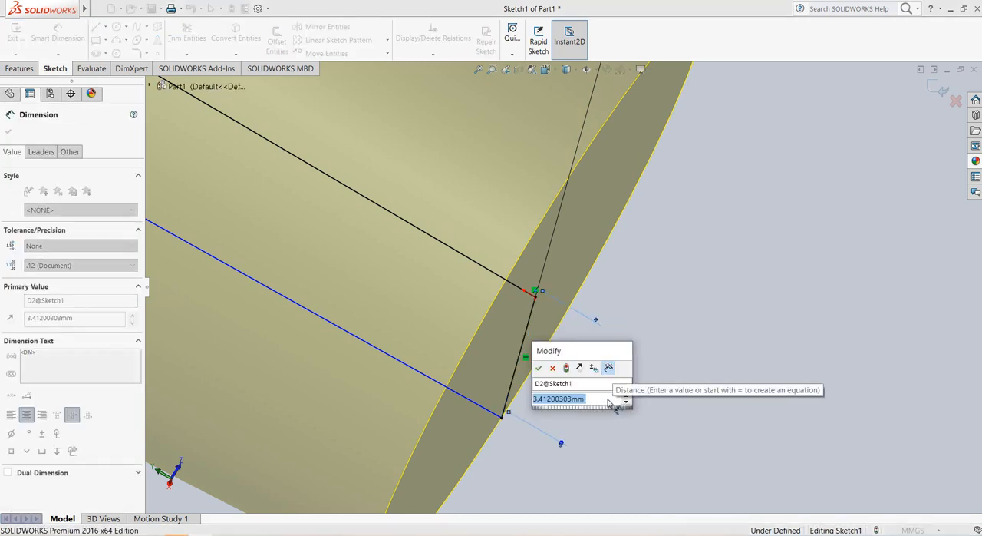
pyautogui.write('2')
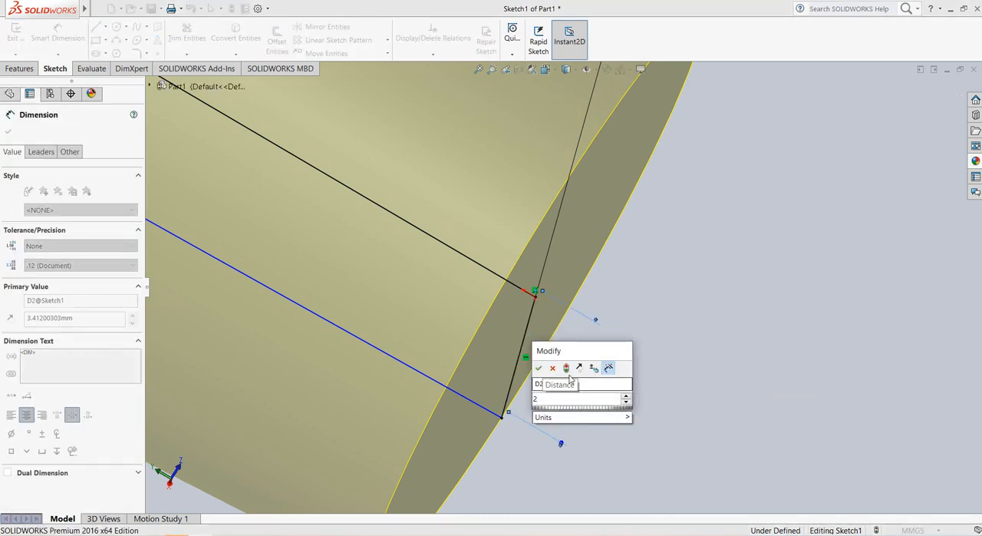
pyautogui.click(538, 369)
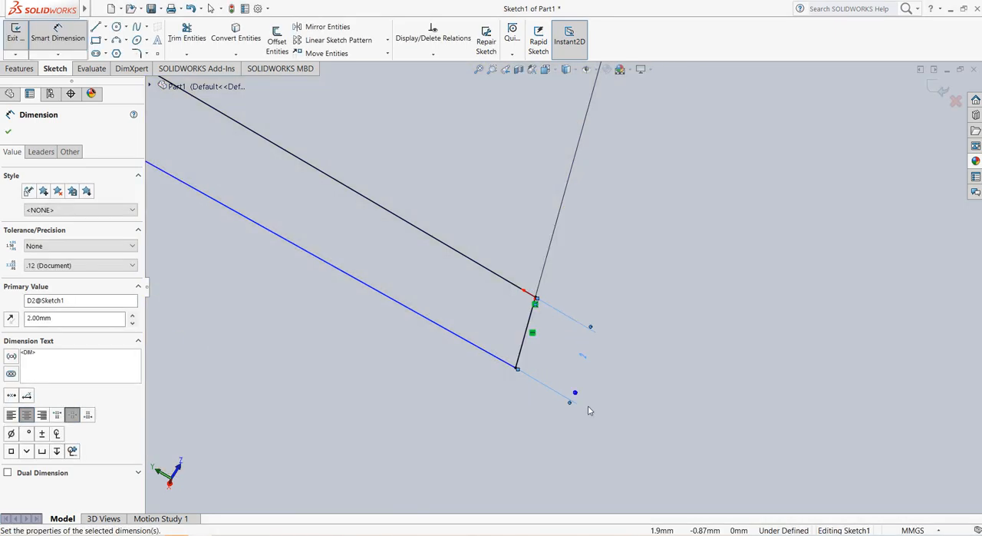
# Step: Finish the dimensioning and exit the profile sketch to rebuild the revolved, shelled part
pyautogui.press('Escape')
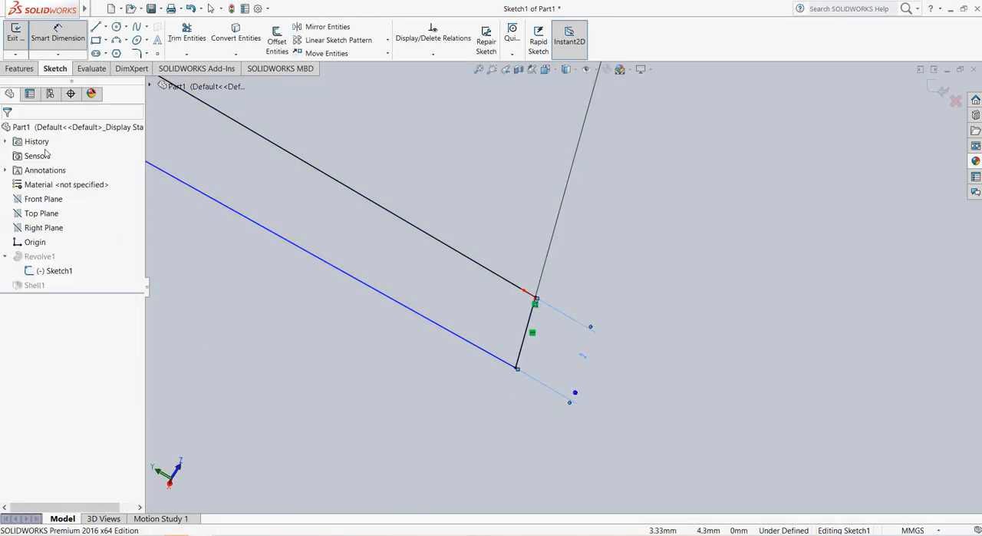
pyautogui.scroll(5, 352, 365)
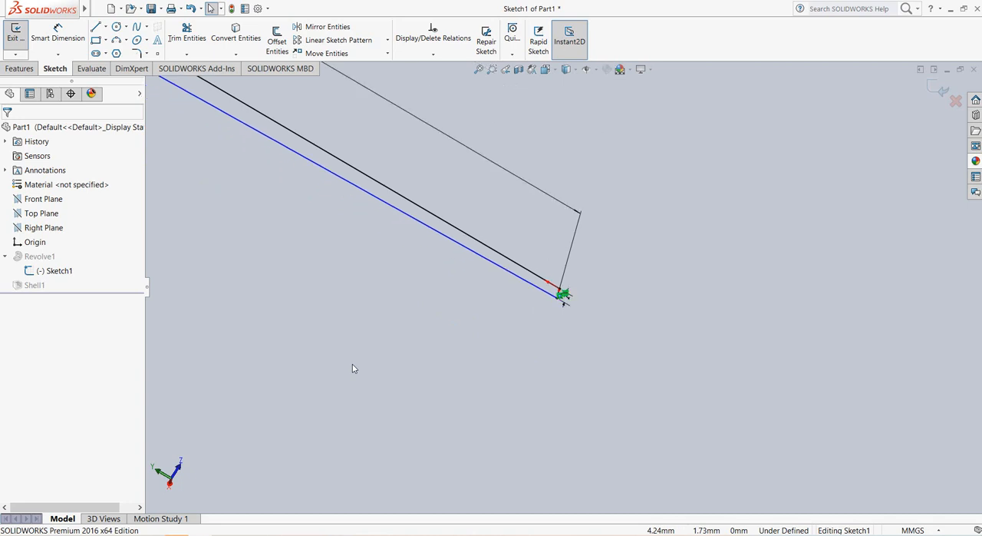
pyautogui.scroll(-3, 495, 201)
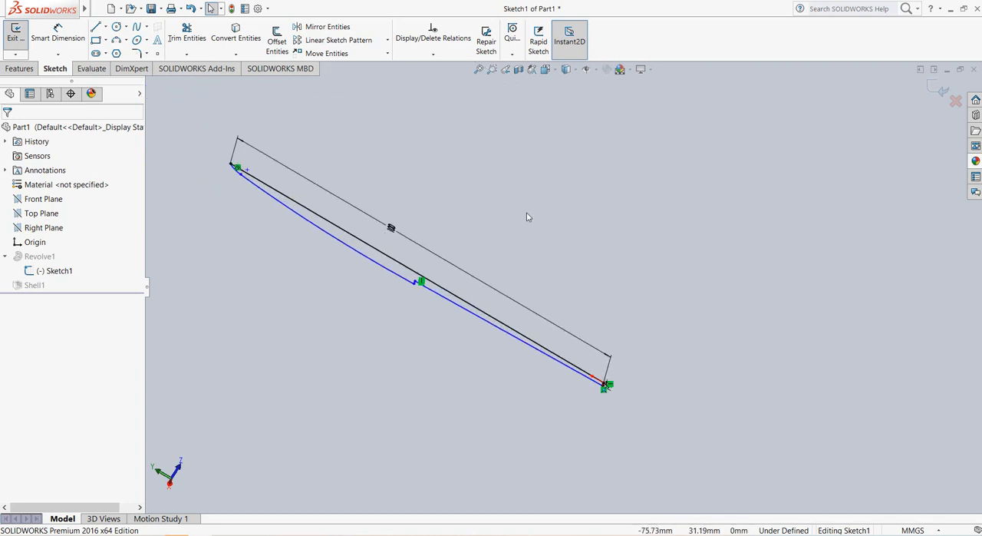
pyautogui.click(942, 91)
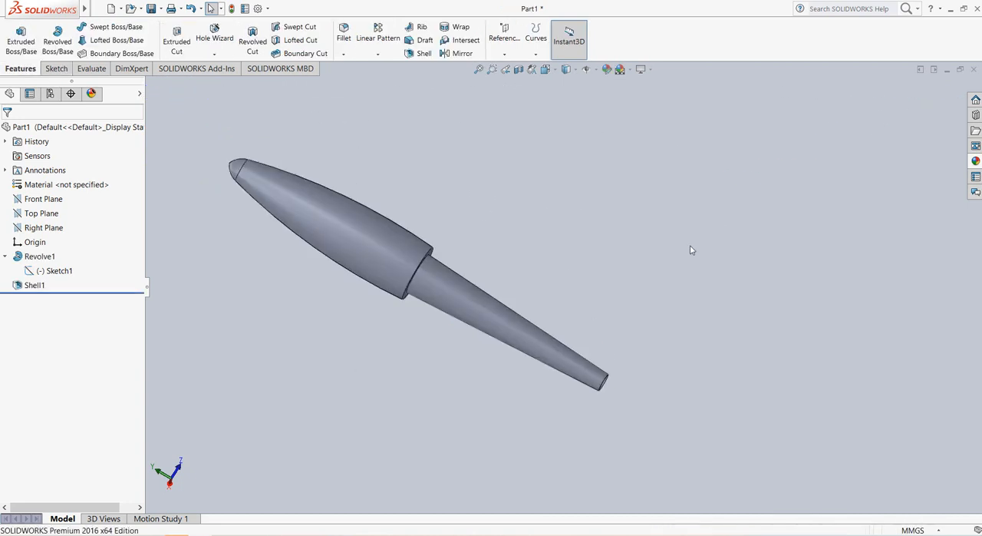
# Step: Apply the glossy rubber appearance from the Rubber Gloss category to the whole part
pyautogui.moveTo(684, 254)
pyautogui.mouseDown(button='middle')
pyautogui.moveTo(636, 254)
pyautogui.moveTo(683, 260)
pyautogui.moveTo(673, 263)
pyautogui.mouseUp(button='middle')
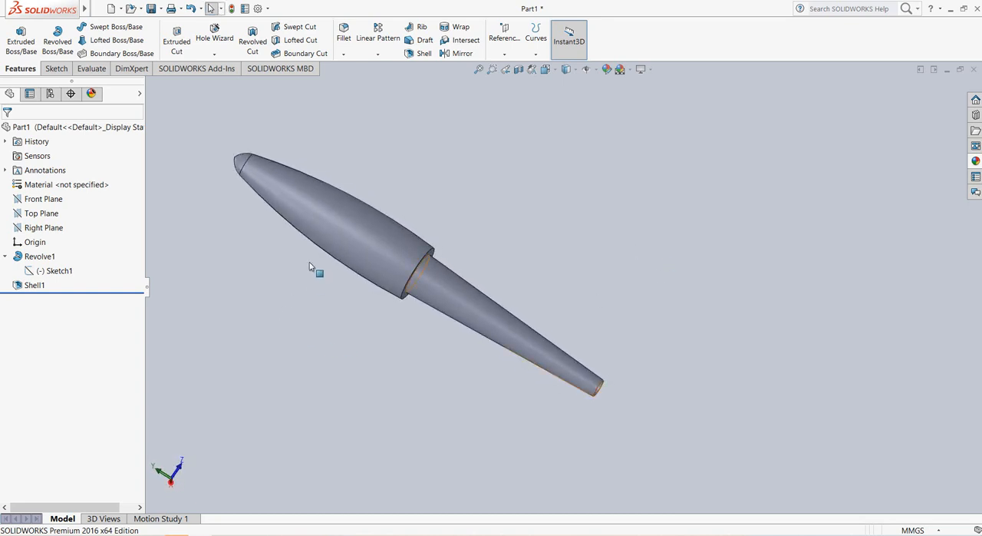
pyautogui.scroll(-2, 305, 266)
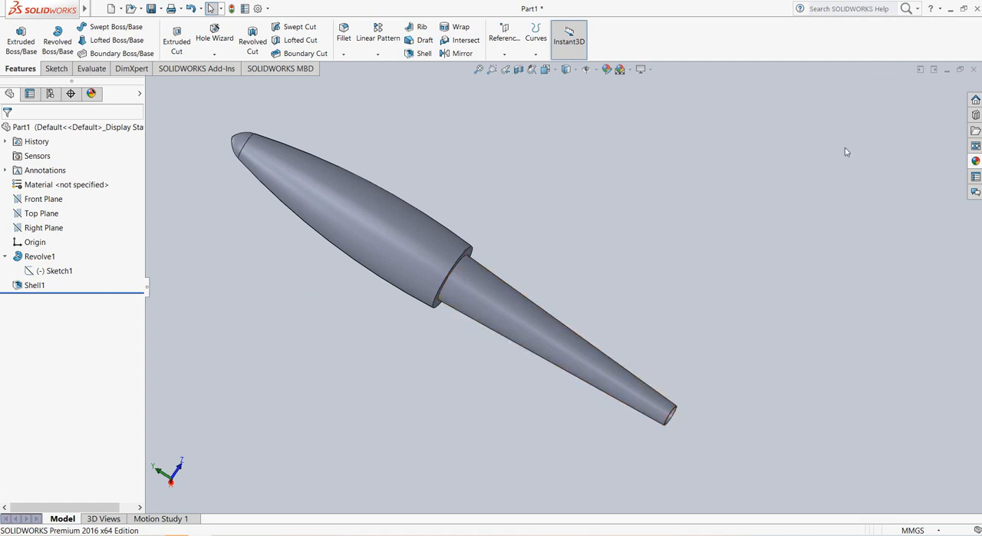
pyautogui.click(976, 162)
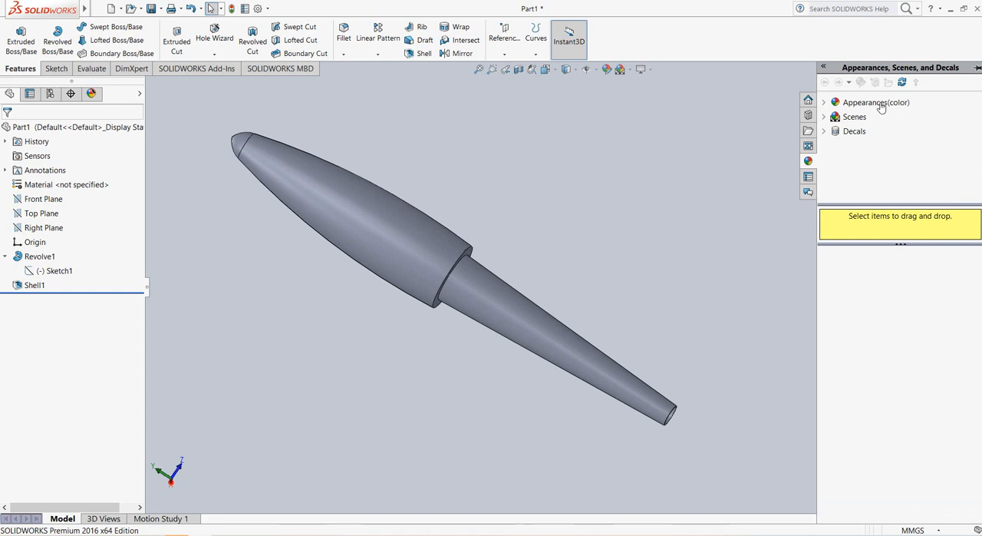
pyautogui.click(824, 103)
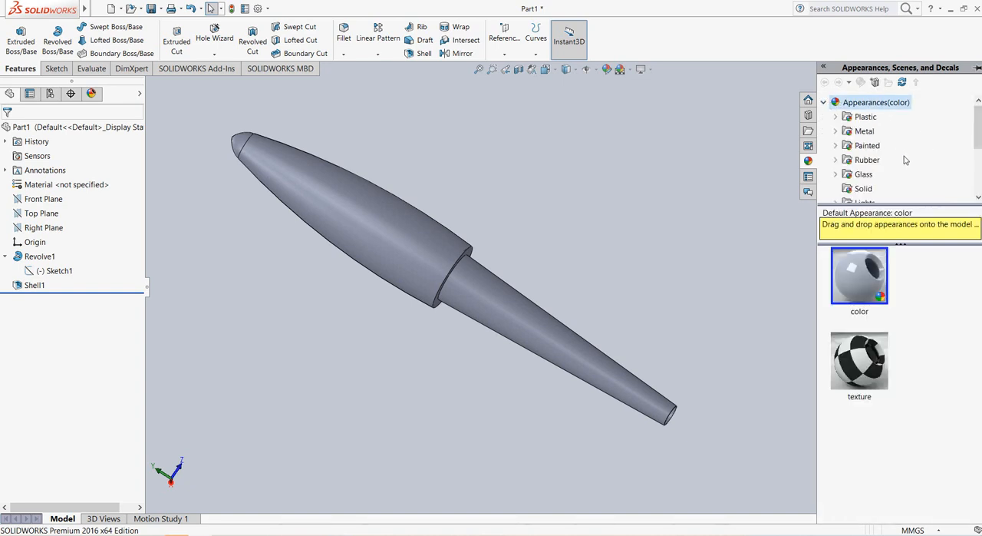
pyautogui.click(837, 161)
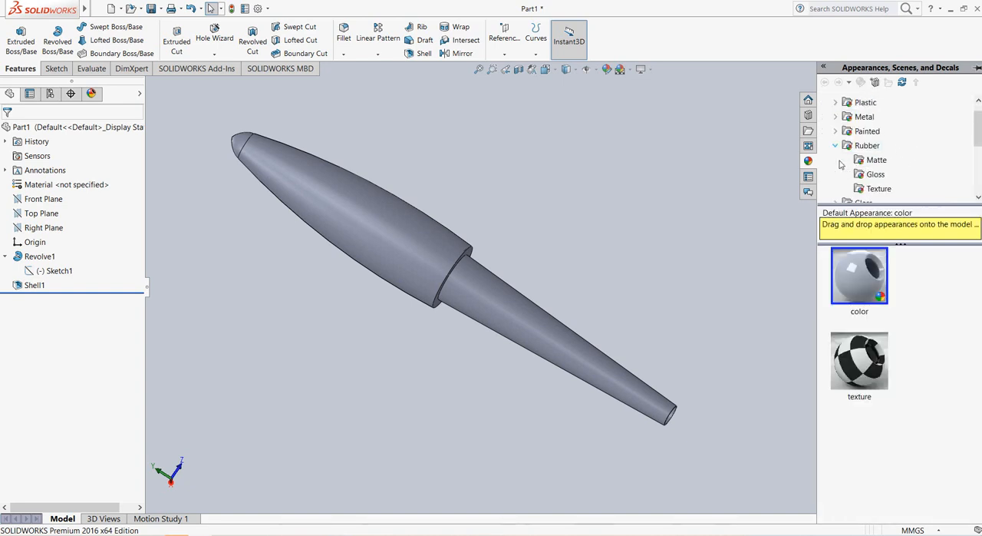
pyautogui.click(879, 176)
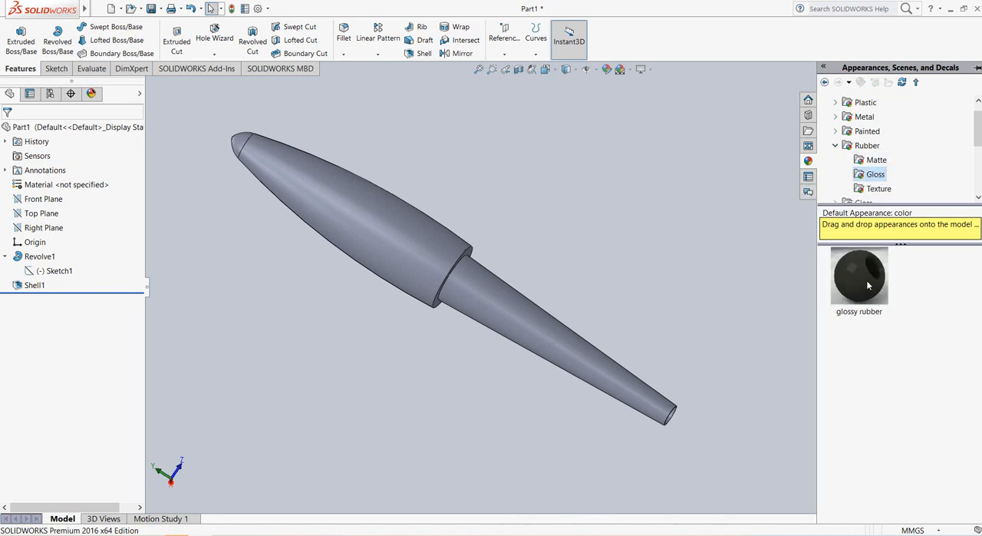
pyautogui.moveTo(868, 285); pyautogui.dragTo(432, 251)
pyautogui.click(427, 246)
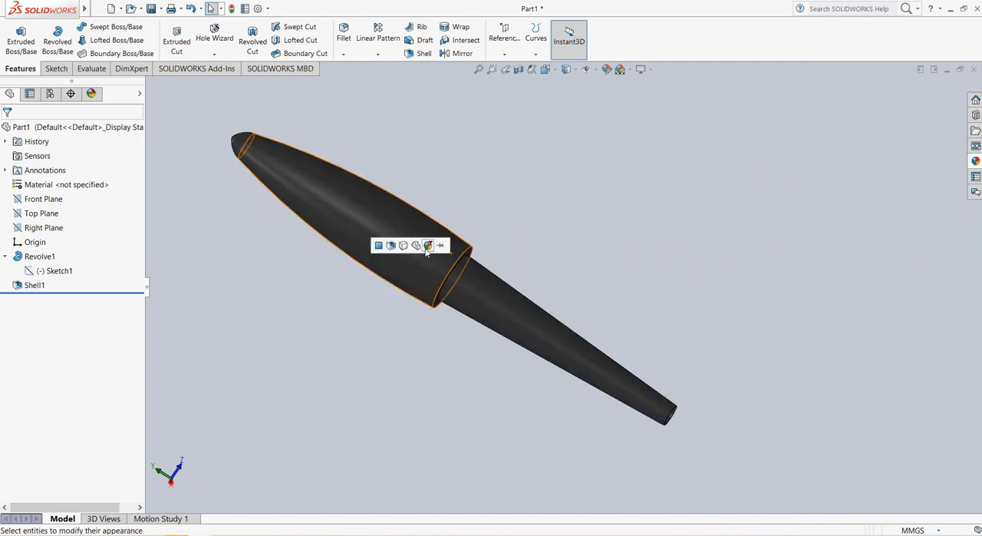
pyautogui.click(429, 247)
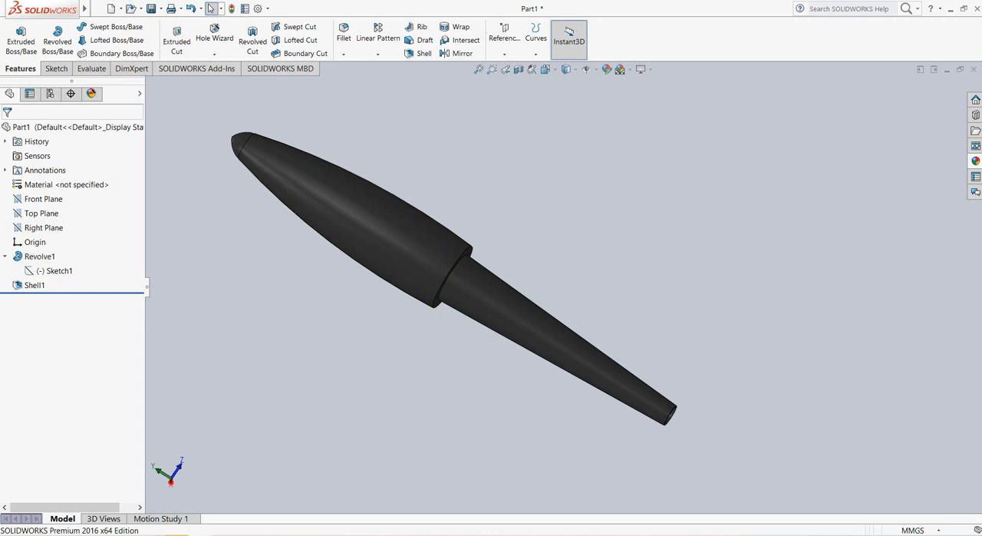
# Step: Edit the part's glossy rubber appearance and change its color to light grey from the standard swatches
pyautogui.click(607, 70)
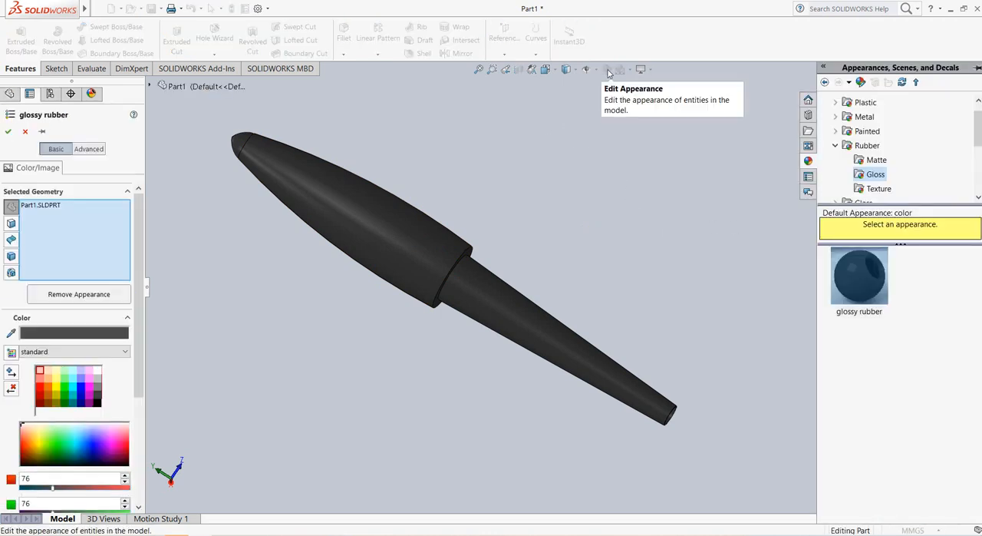
pyautogui.click(96, 371)
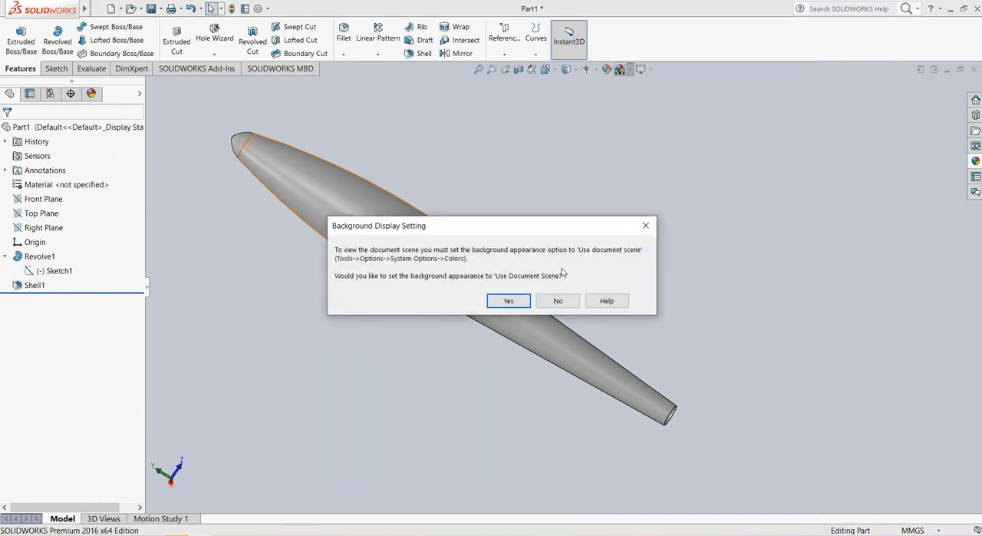
# Step: Set the background appearance to use the document scene and apply the Rooftop scene
pyautogui.click(499, 300)
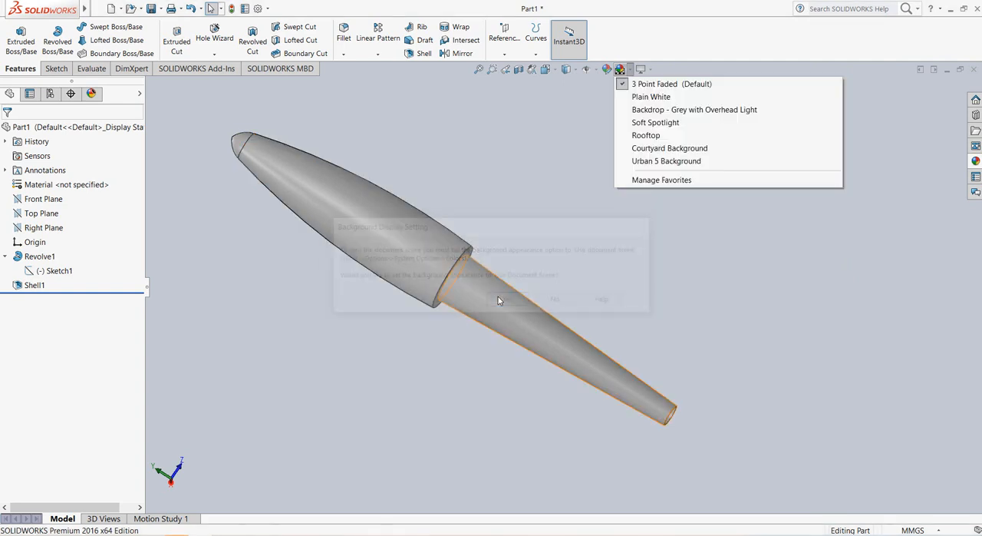
pyautogui.click(644, 135)
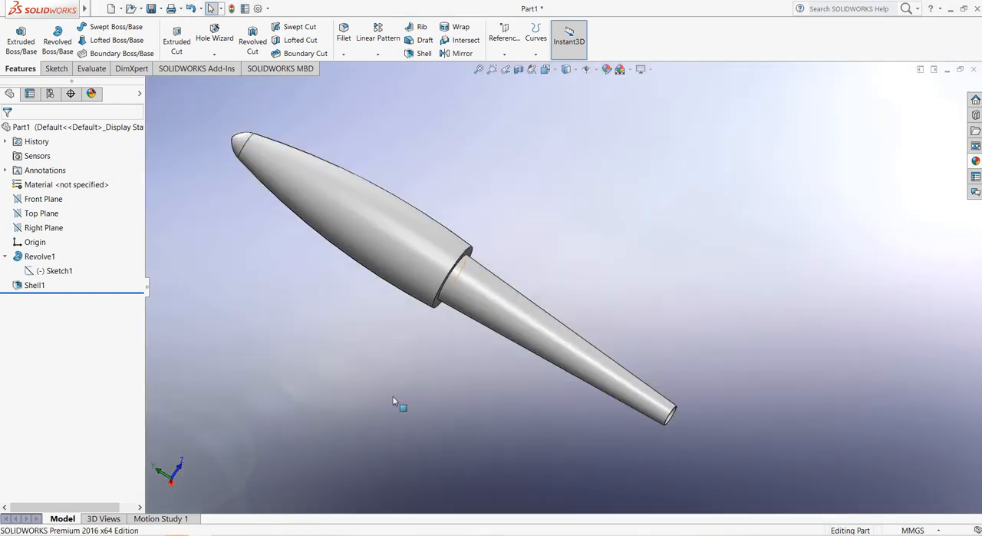
pyautogui.moveTo(397, 373)
pyautogui.mouseDown(button='middle')
pyautogui.moveTo(379, 357)
pyautogui.moveTo(407, 346)
pyautogui.mouseUp(button='middle')
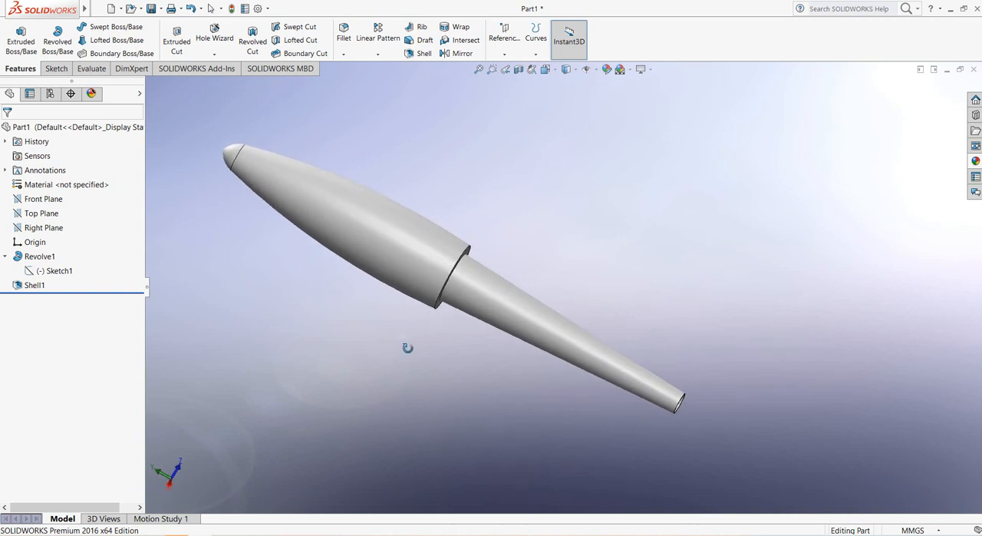
# Step: Turn on the Perspective view setting and view the finished part from slightly different angles
pyautogui.click(652, 71)
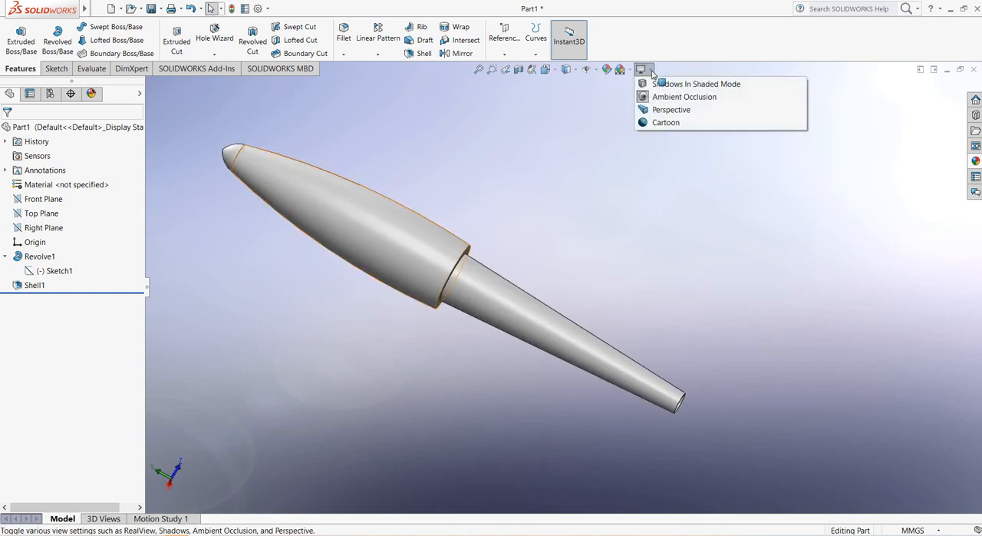
pyautogui.click(667, 111)
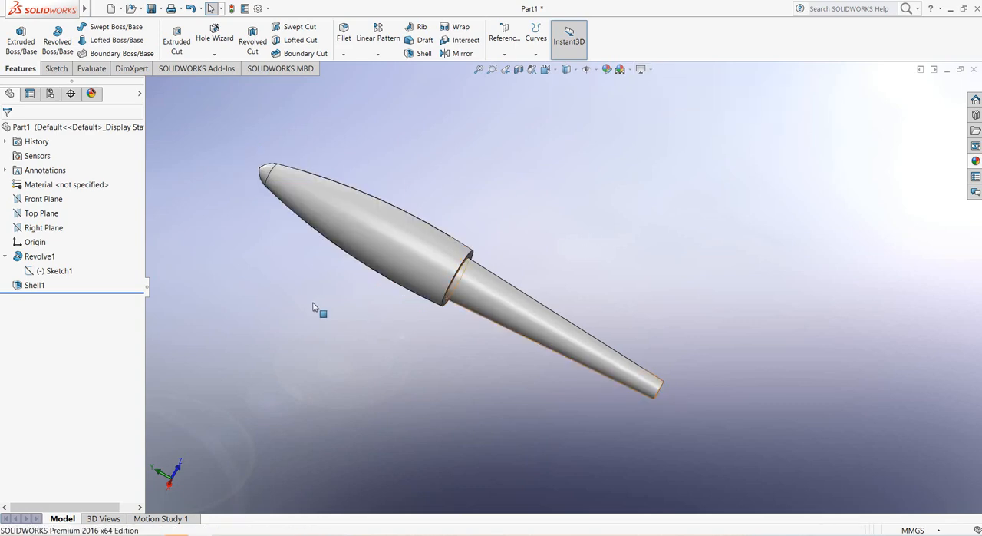
pyautogui.scroll(-2, 318, 318)
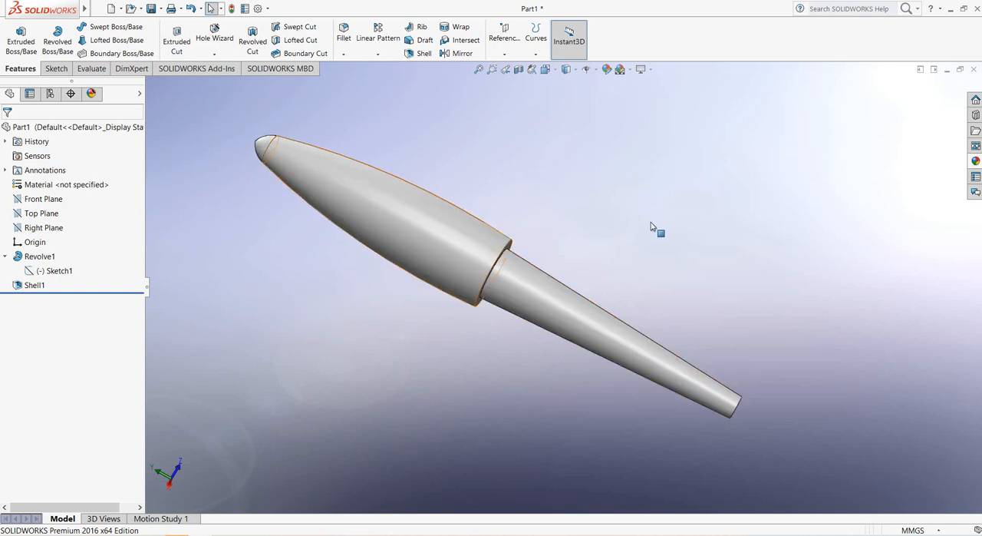
pyautogui.moveTo(653, 226); pyautogui.dragTo(680, 228, button='middle')
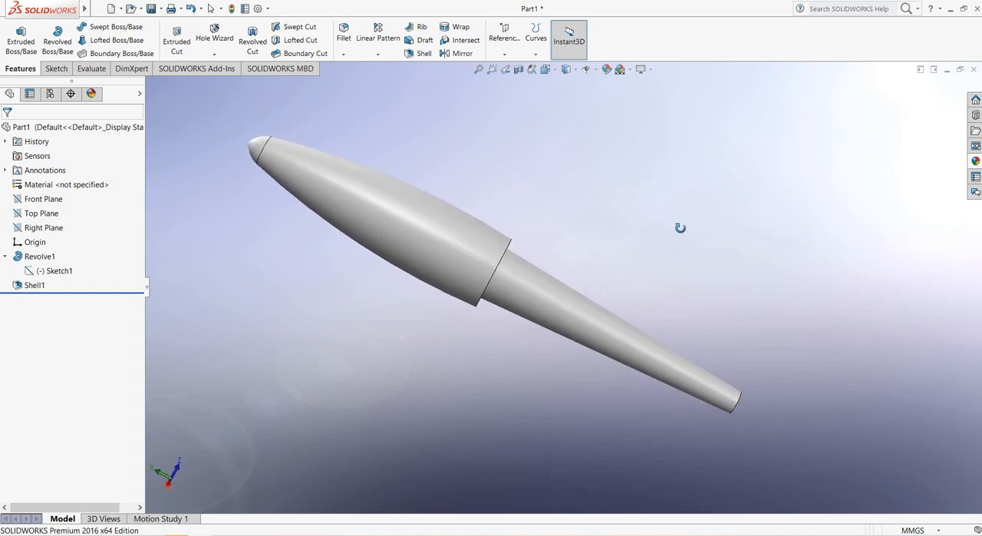
pyautogui.moveTo(680, 228); pyautogui.dragTo(687, 224, button='middle')
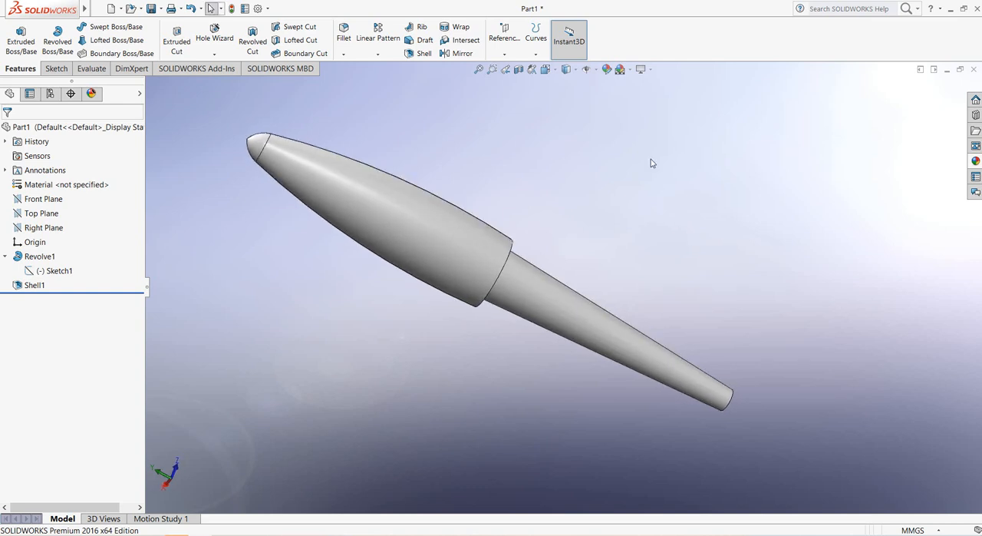